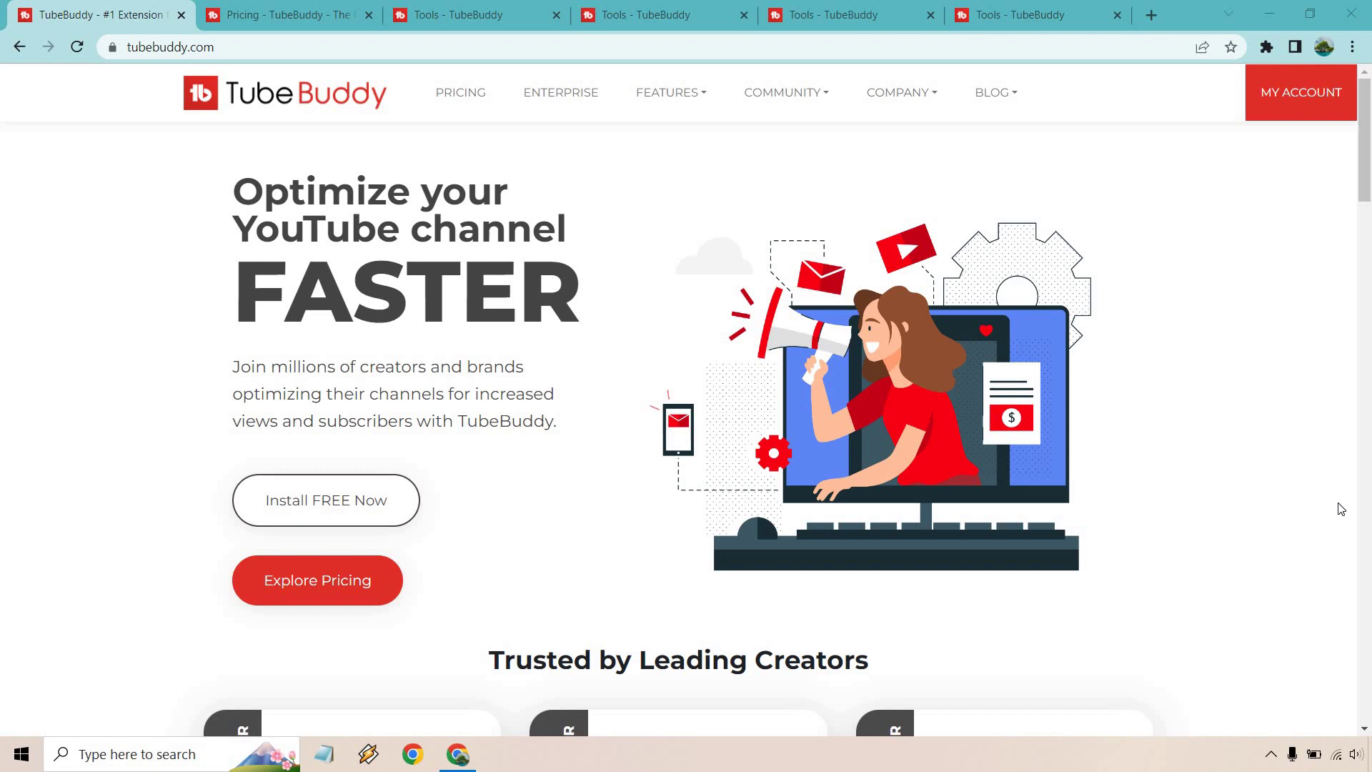
Switch to the Pricing - TubeBuddy tab to show the Free, Pro and Legend comparison table.
click(313, 13)
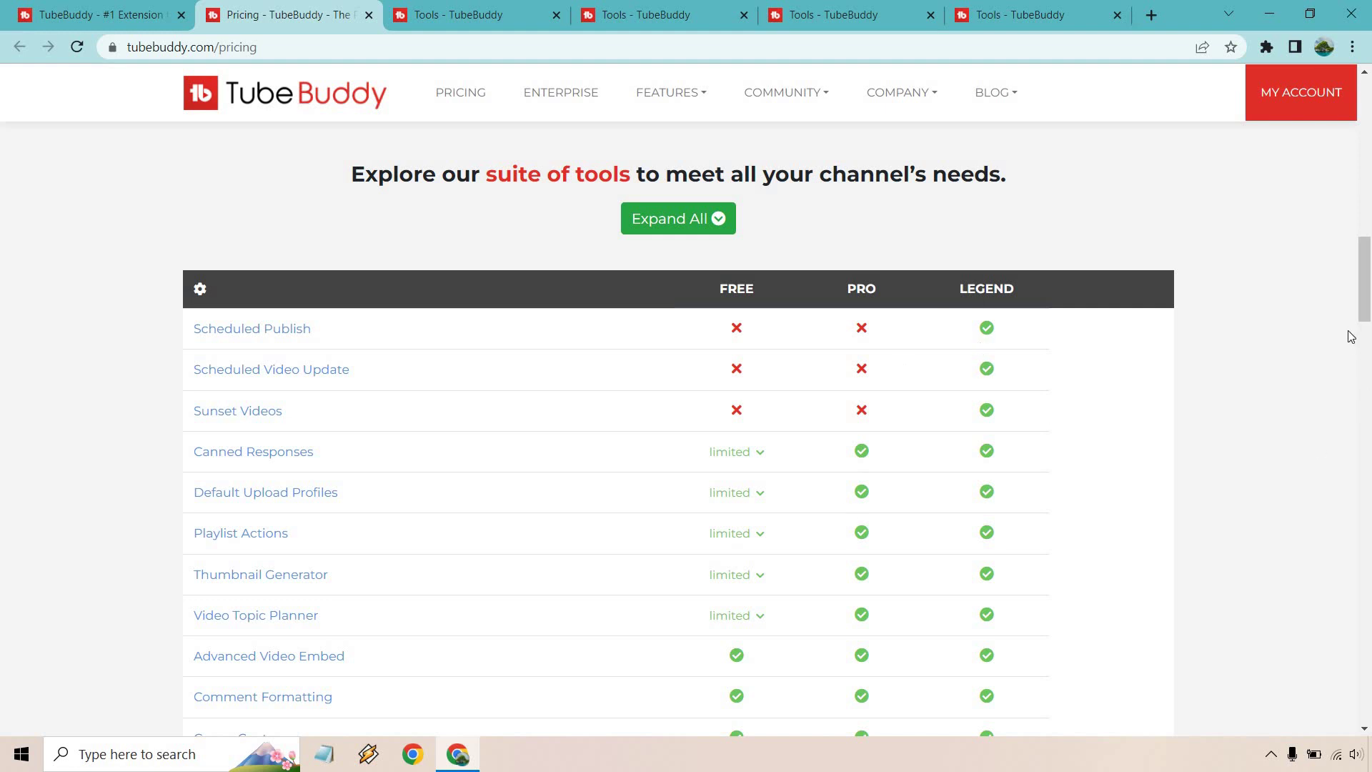
scroll(1345, 311, down, 1)
scroll(1344, 311, up, 1)
Look over the Scheduled Publish tool page, then close its tab and return to Pricing.
click(484, 11)
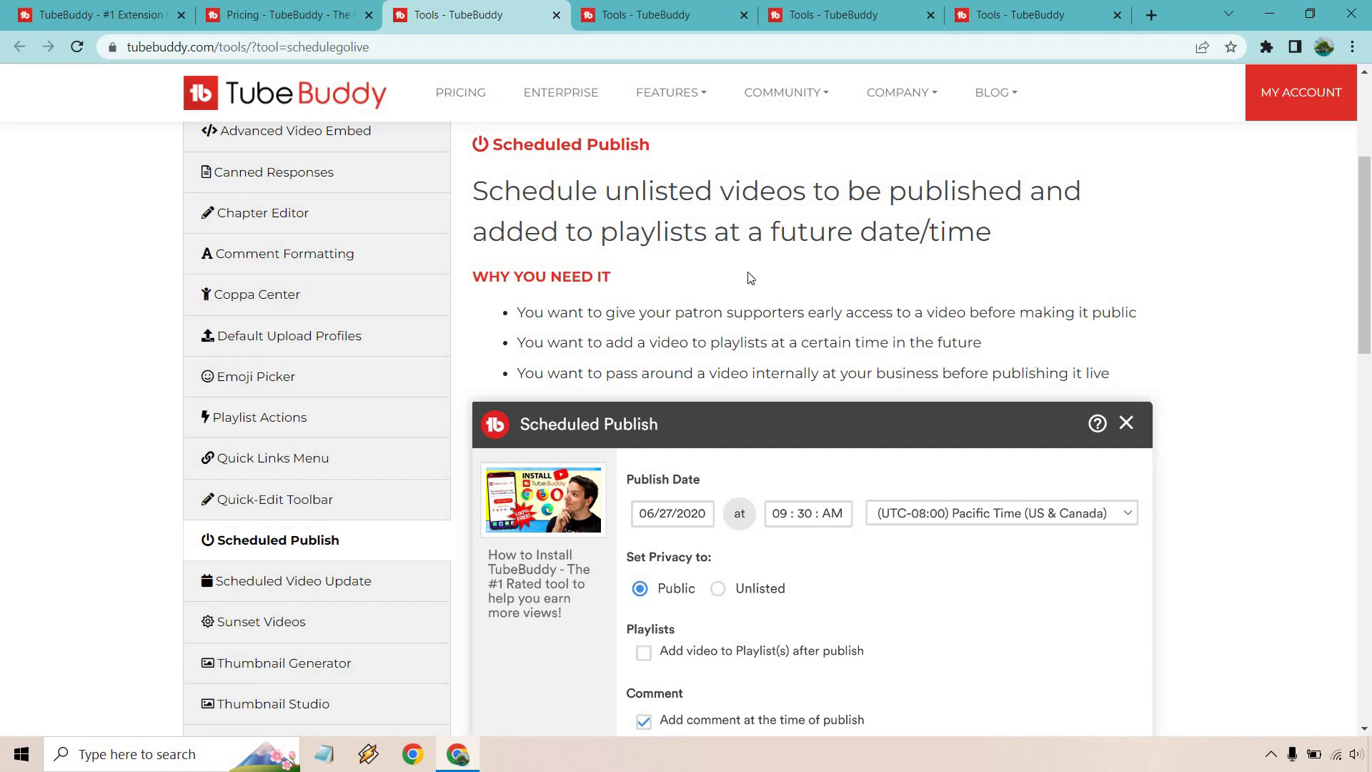
click(267, 10)
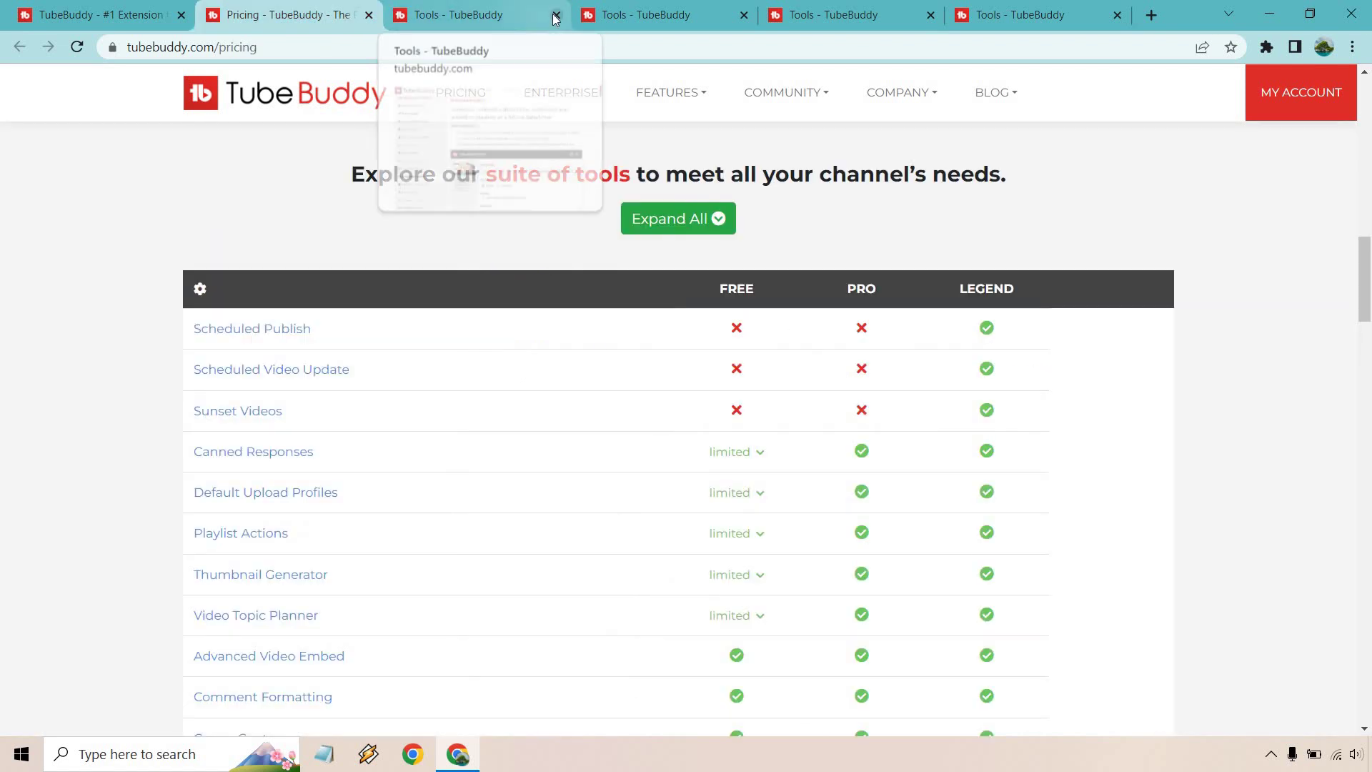
click(556, 16)
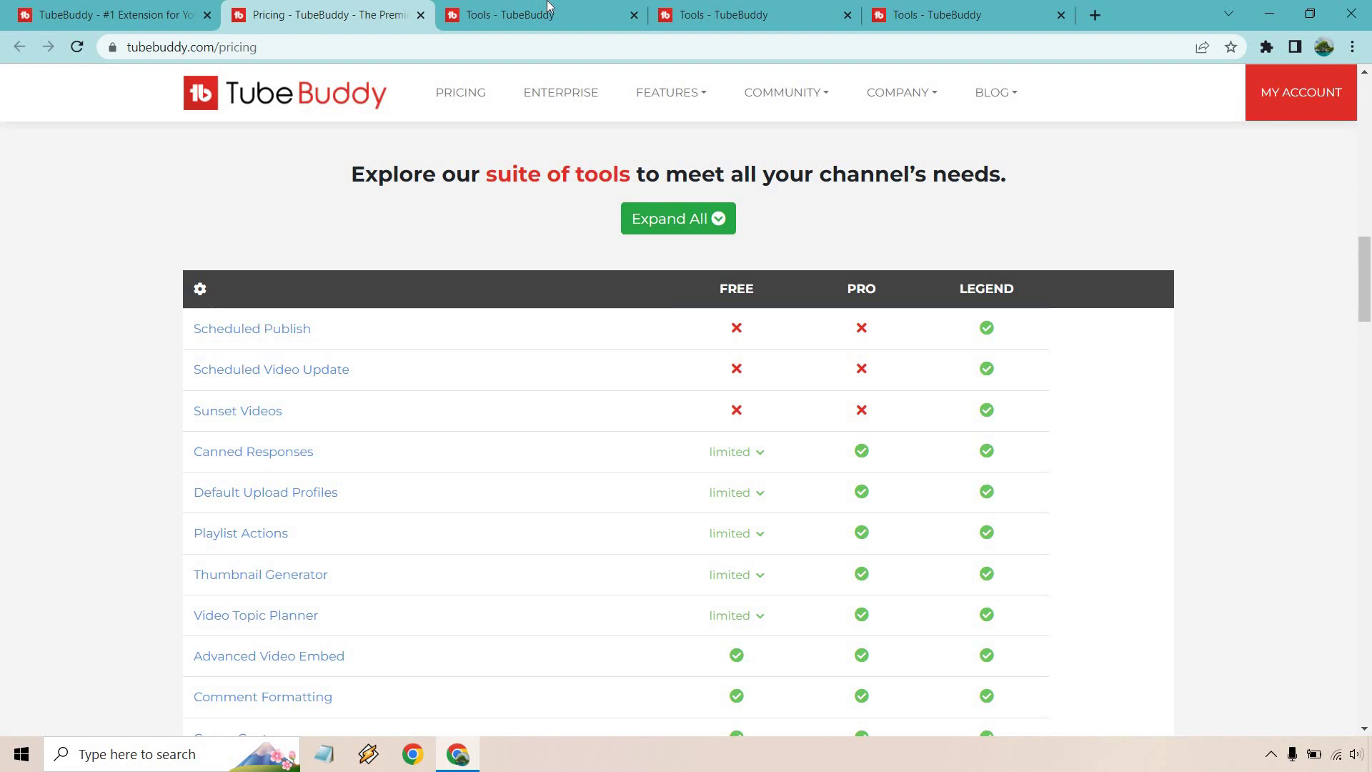
Look over the Scheduled Video Update tool page, then close its tab.
click(551, 14)
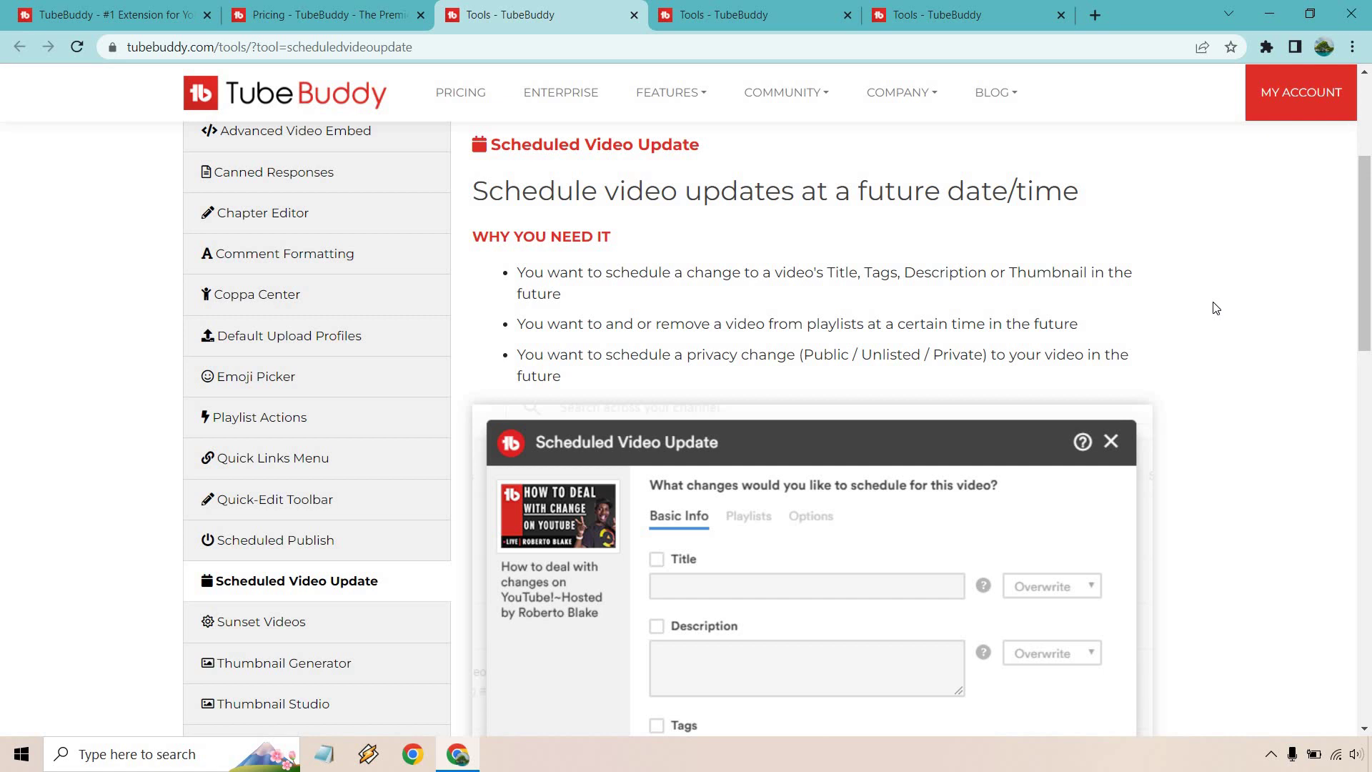
click(412, 11)
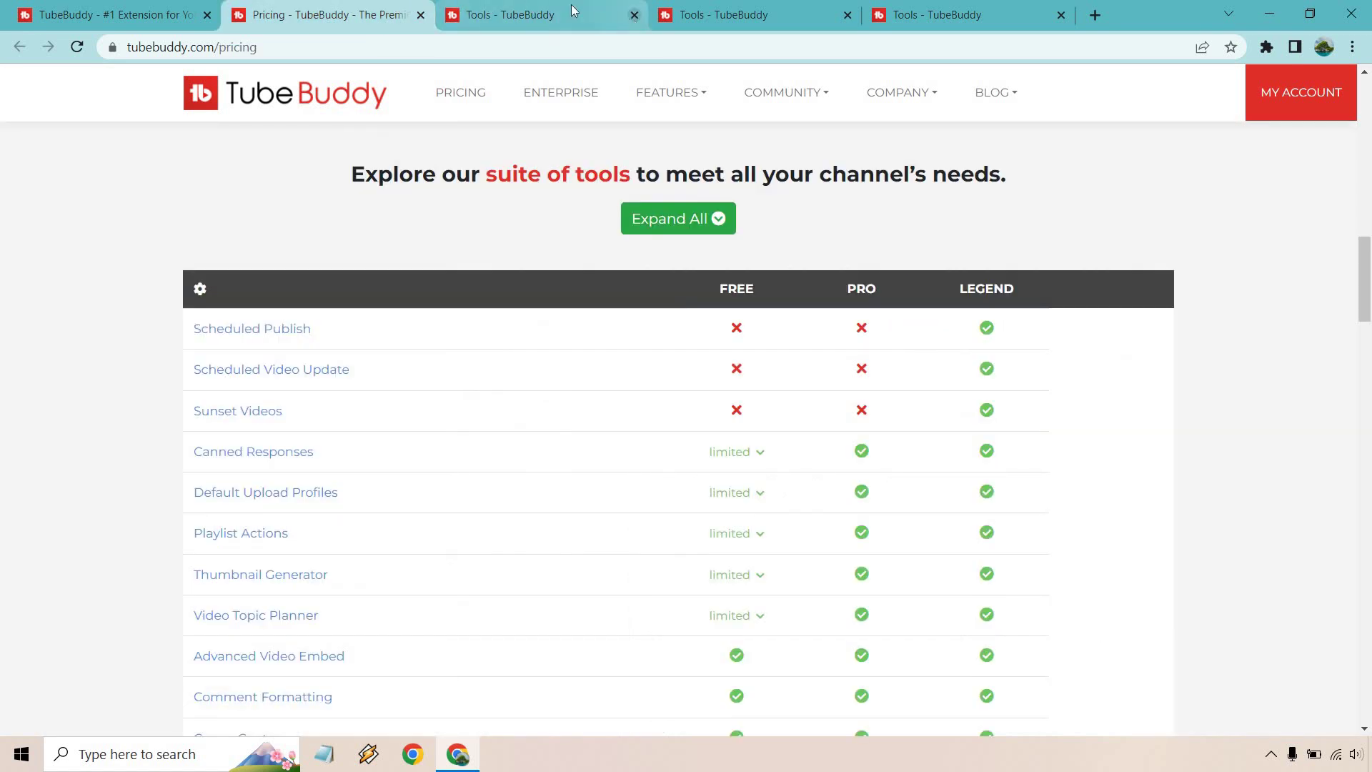
click(634, 14)
Look over and close the Sunset Videos tool page.
click(560, 6)
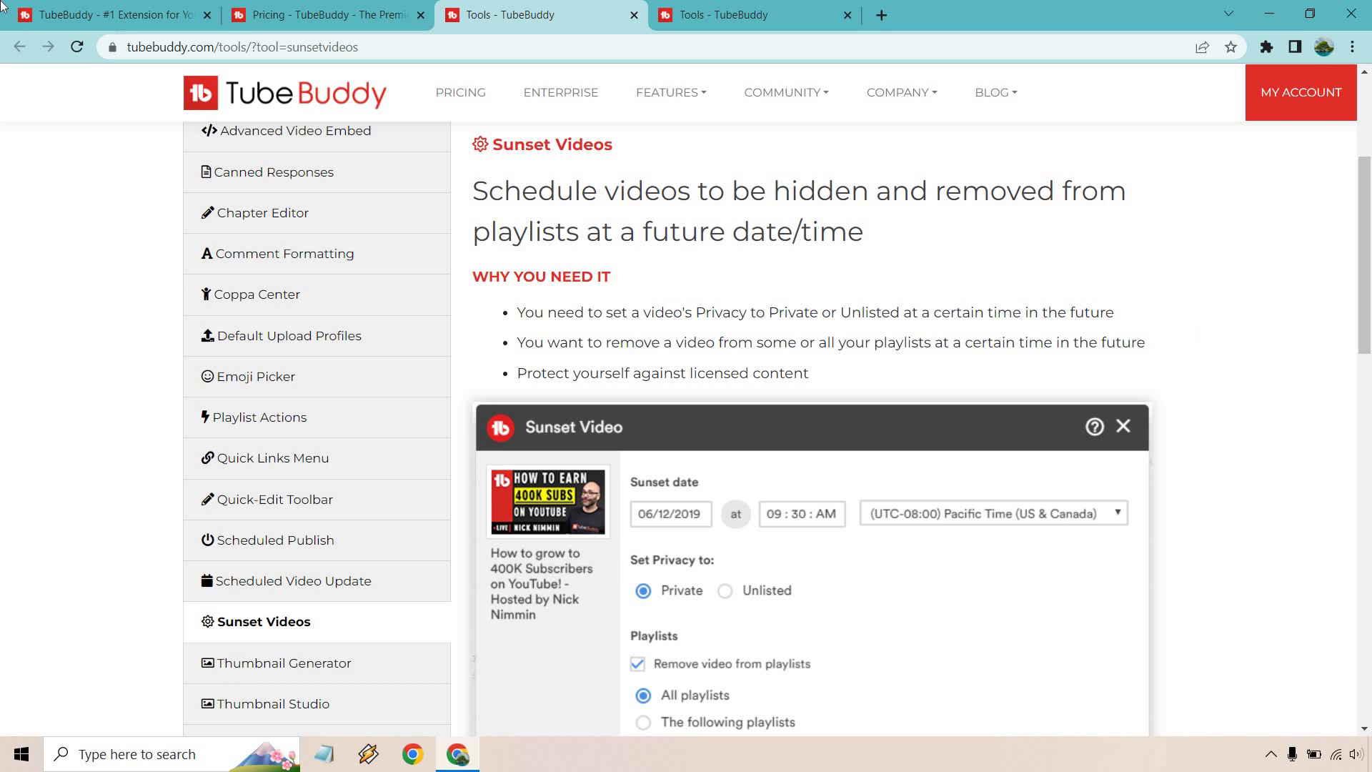
click(323, 15)
click(634, 15)
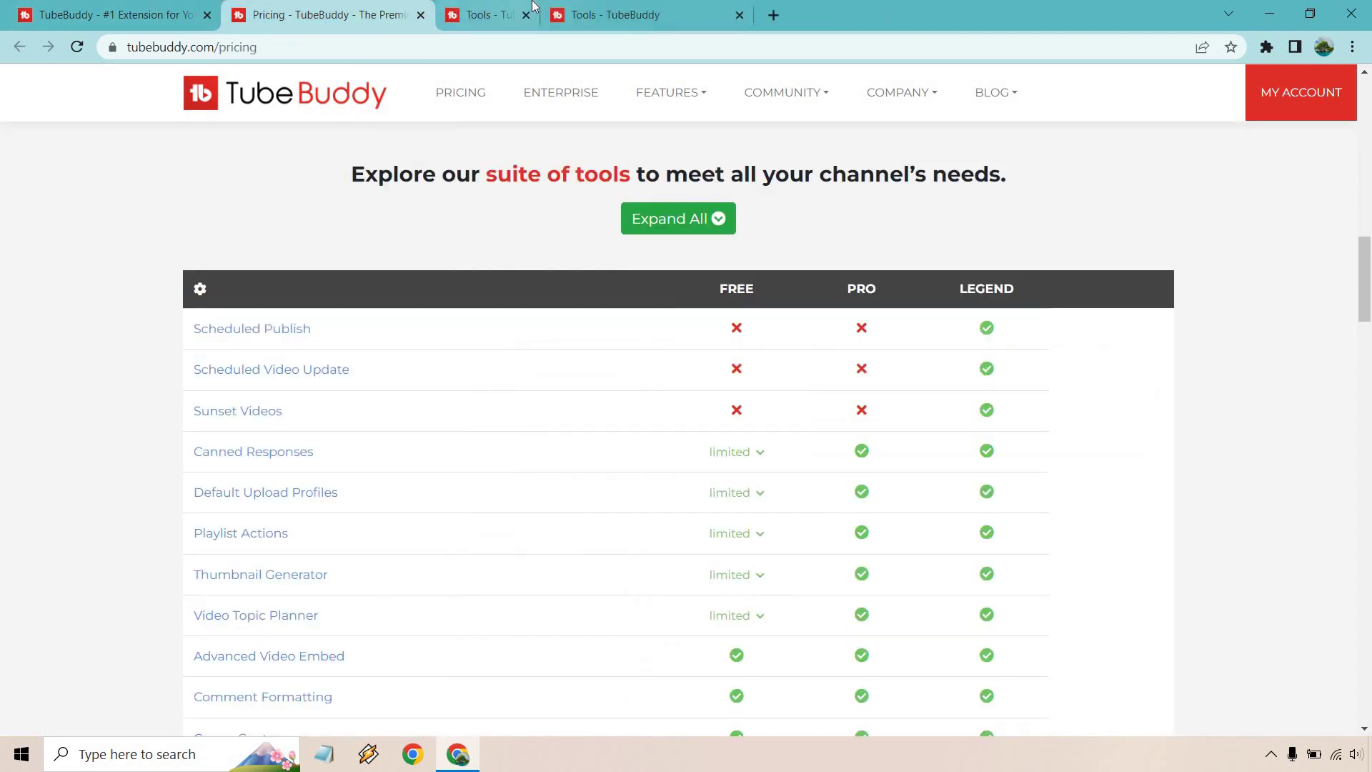
click(534, 9)
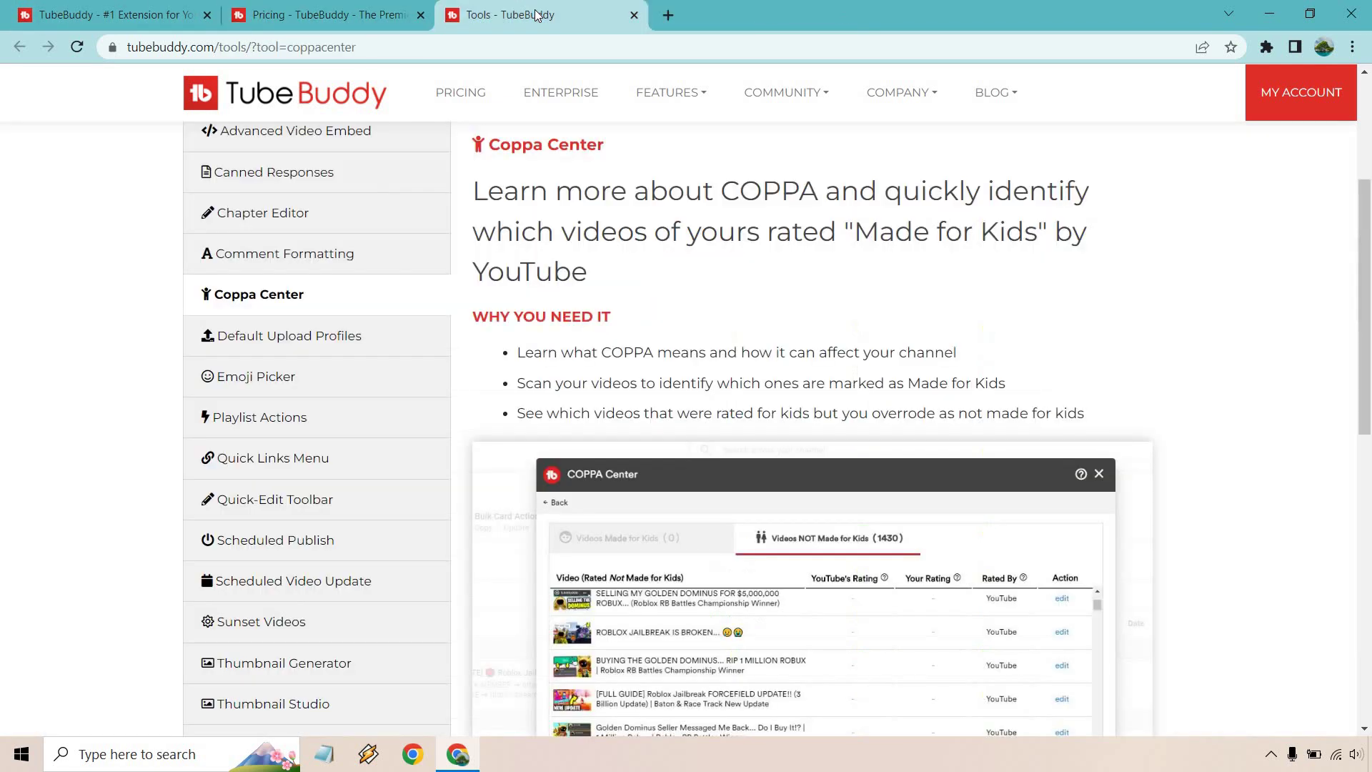
Take a second look at the Coppa Center tool page and close it.
click(344, 7)
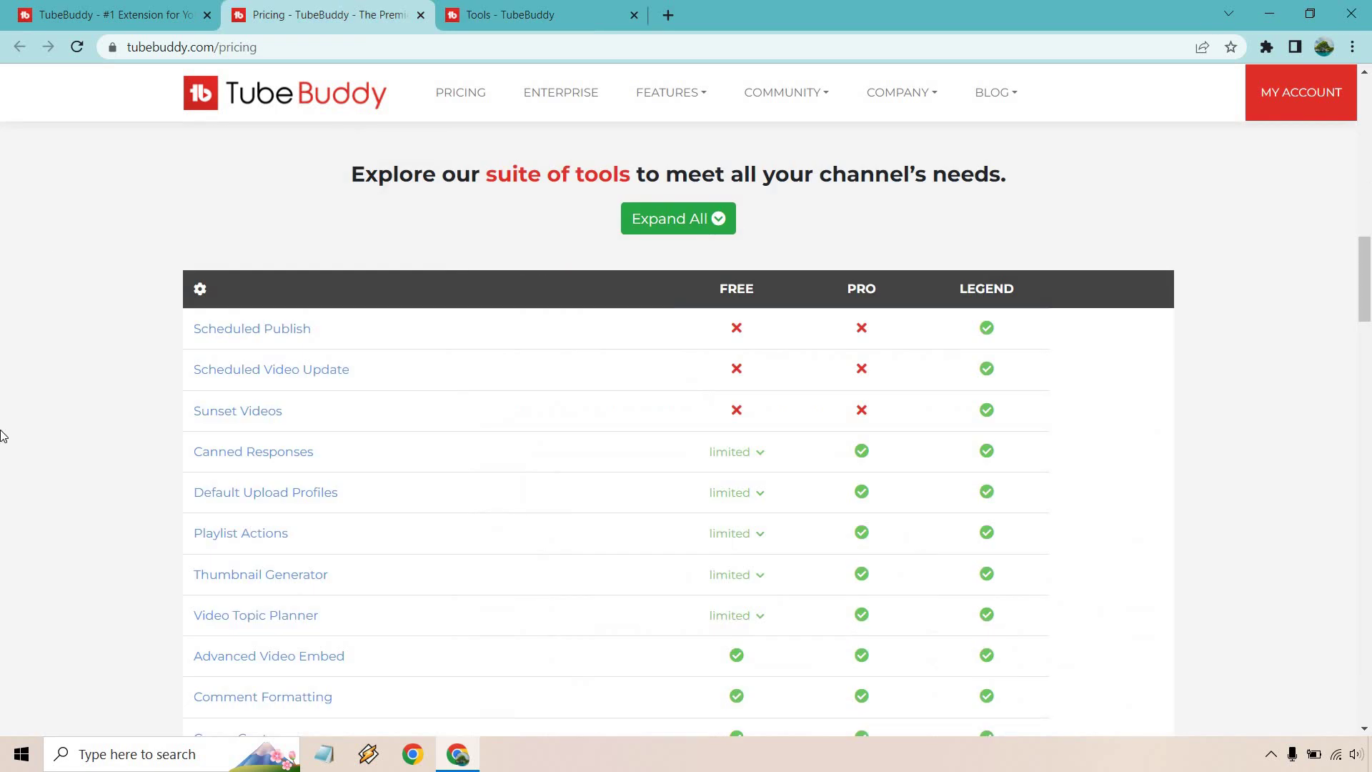
scroll(43, 425, down, 1)
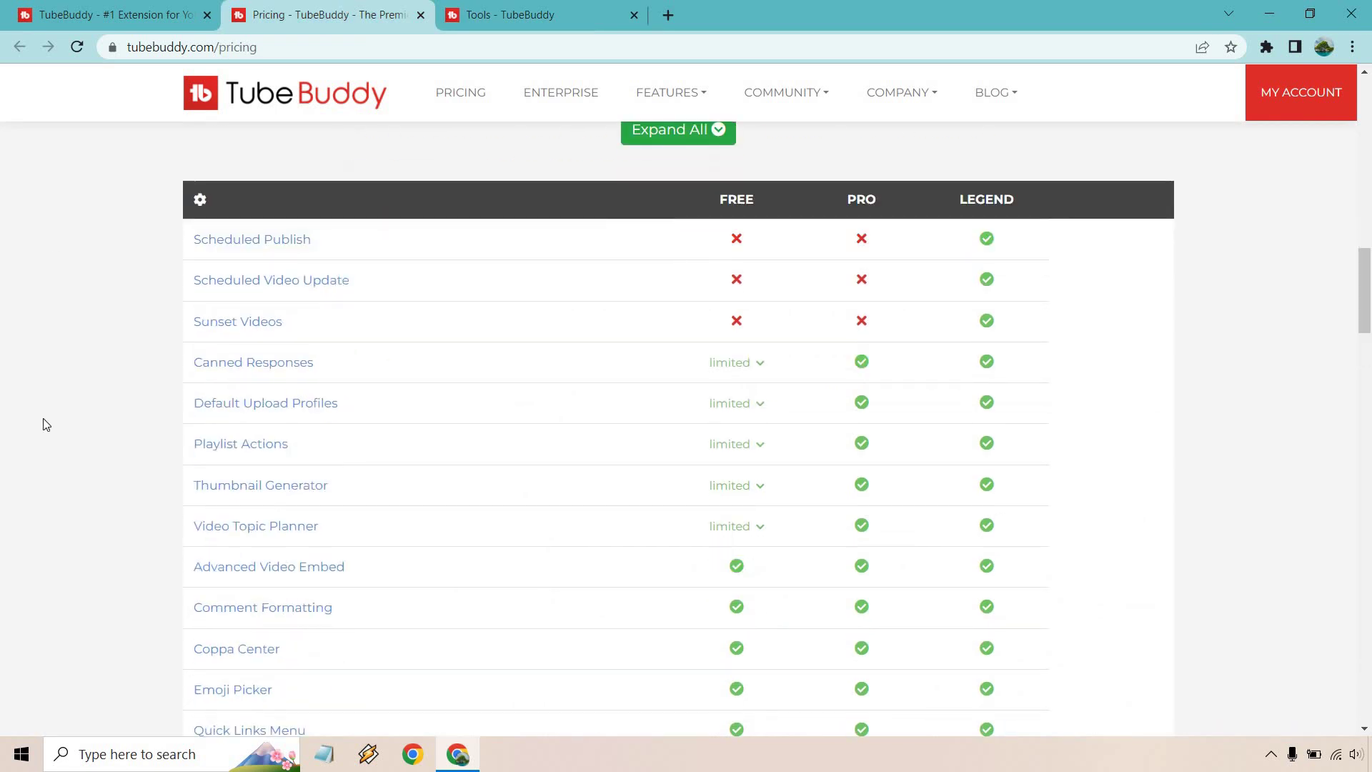
scroll(138, 283, down, 1)
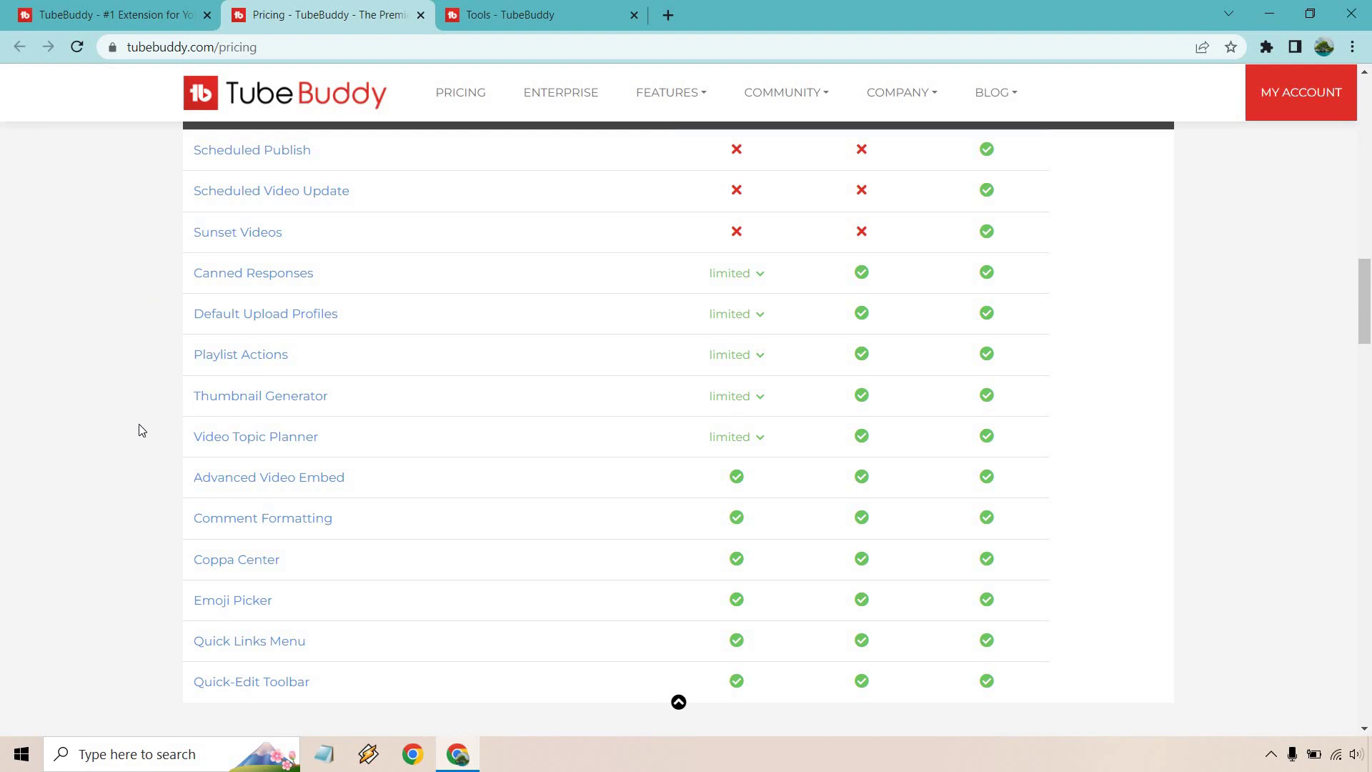
scroll(139, 426, down, 1)
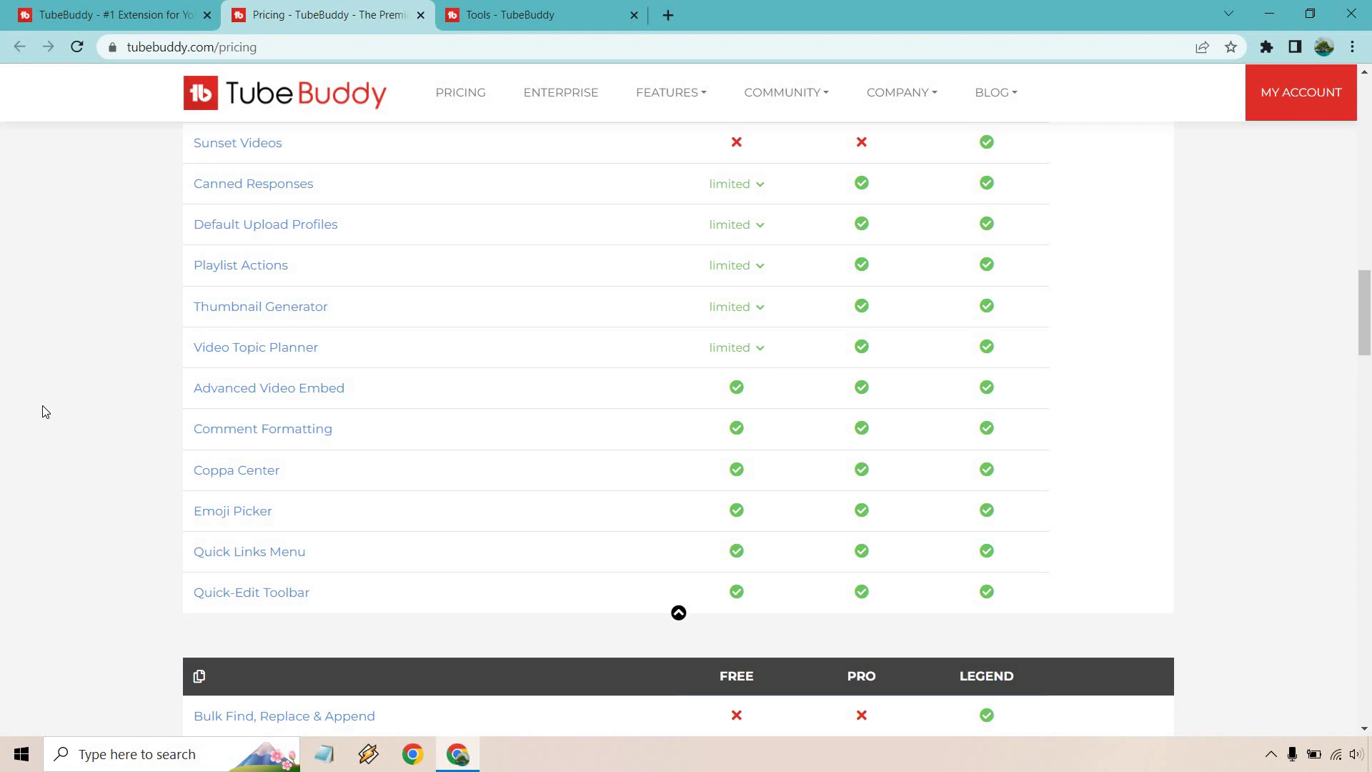
click(543, 28)
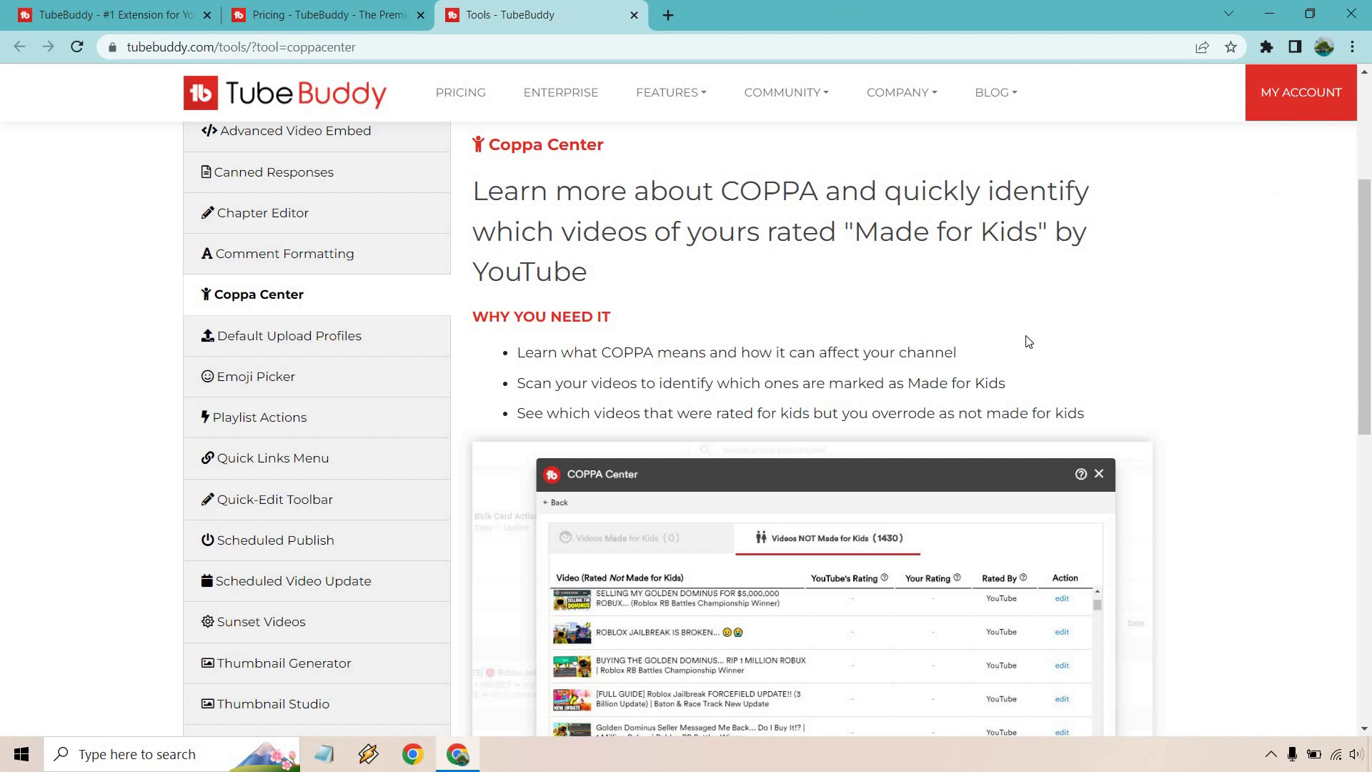
click(633, 15)
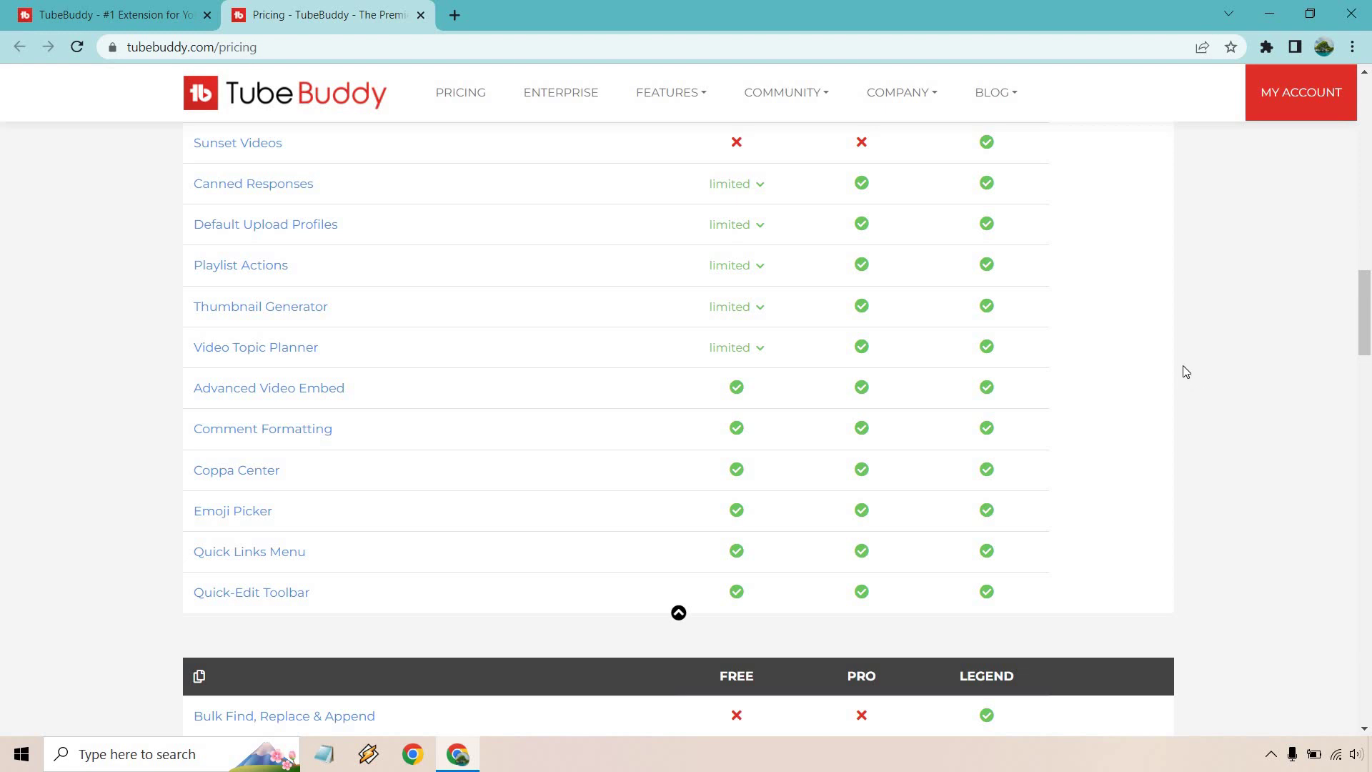
scroll(1182, 354, down, 3)
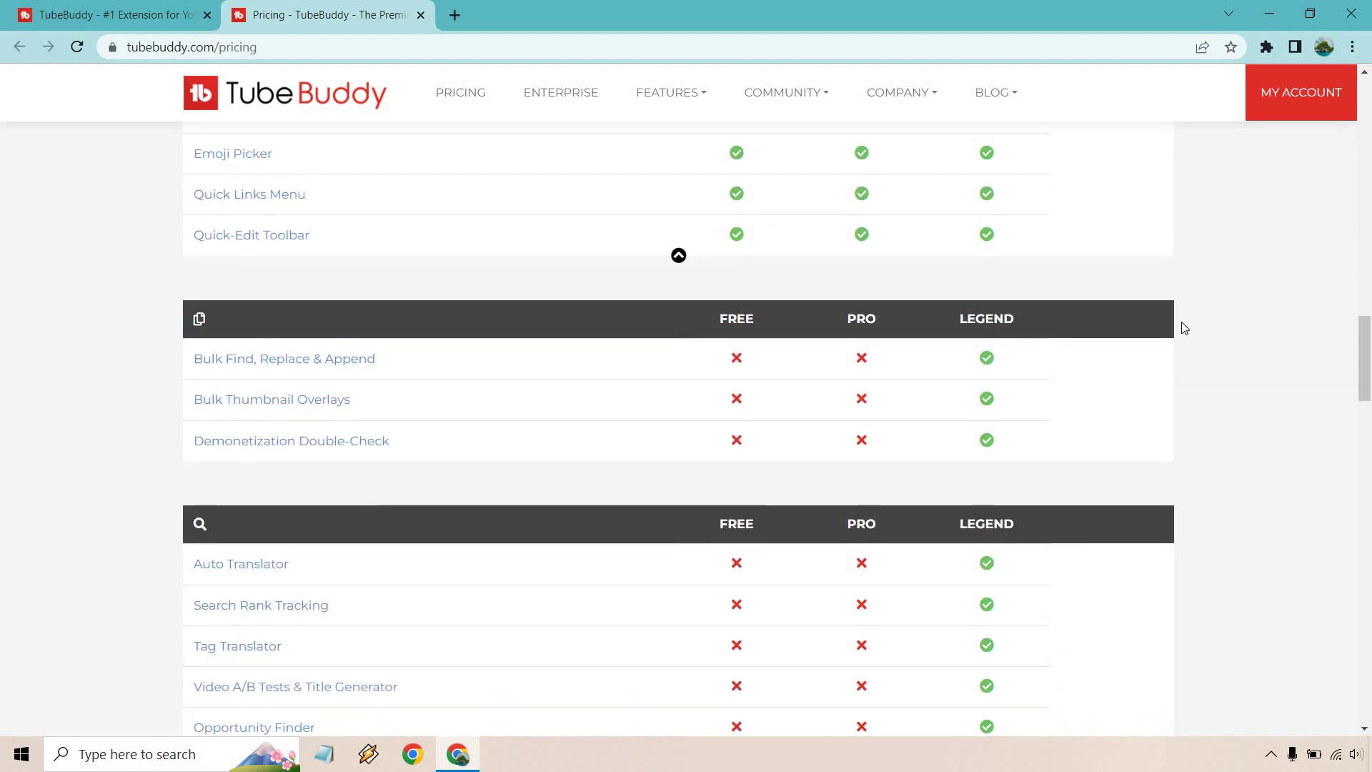
scroll(1184, 328, down, 1)
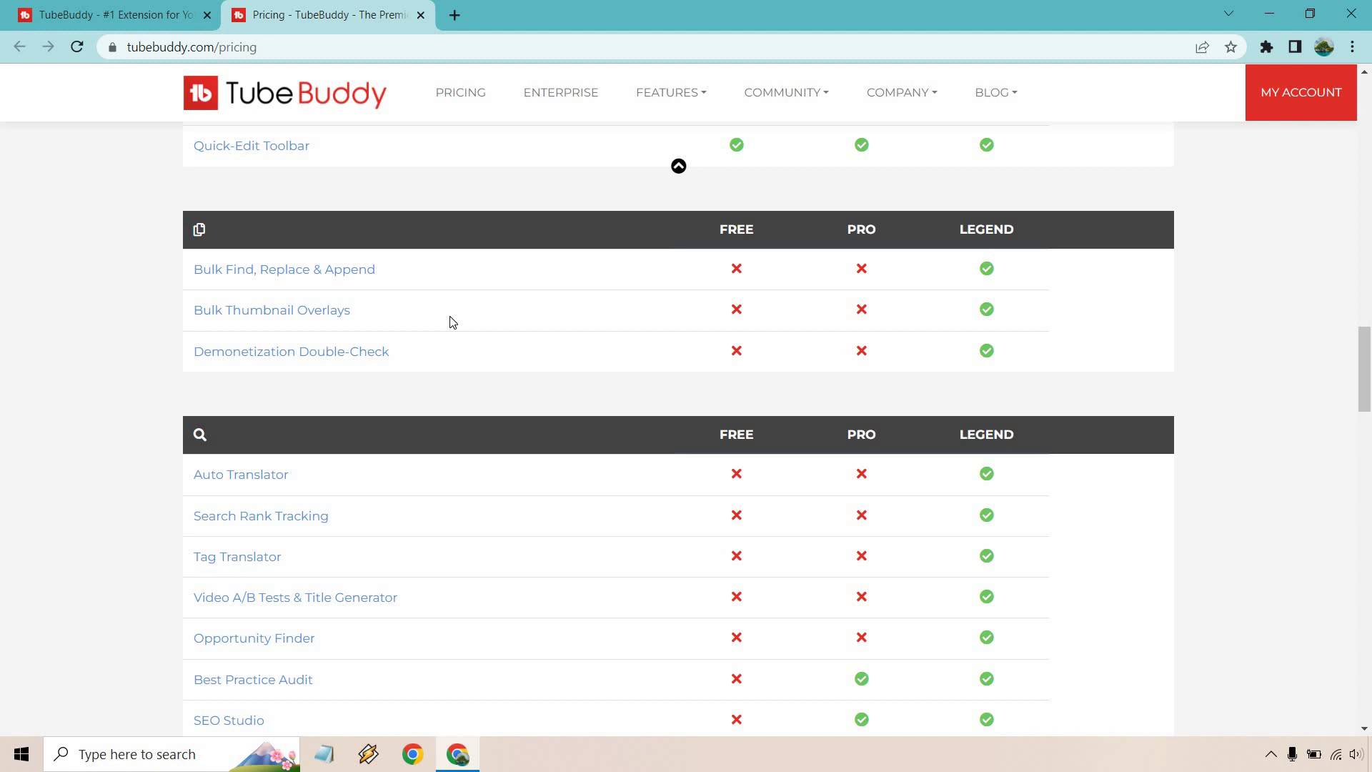
scroll(521, 294, down, 1)
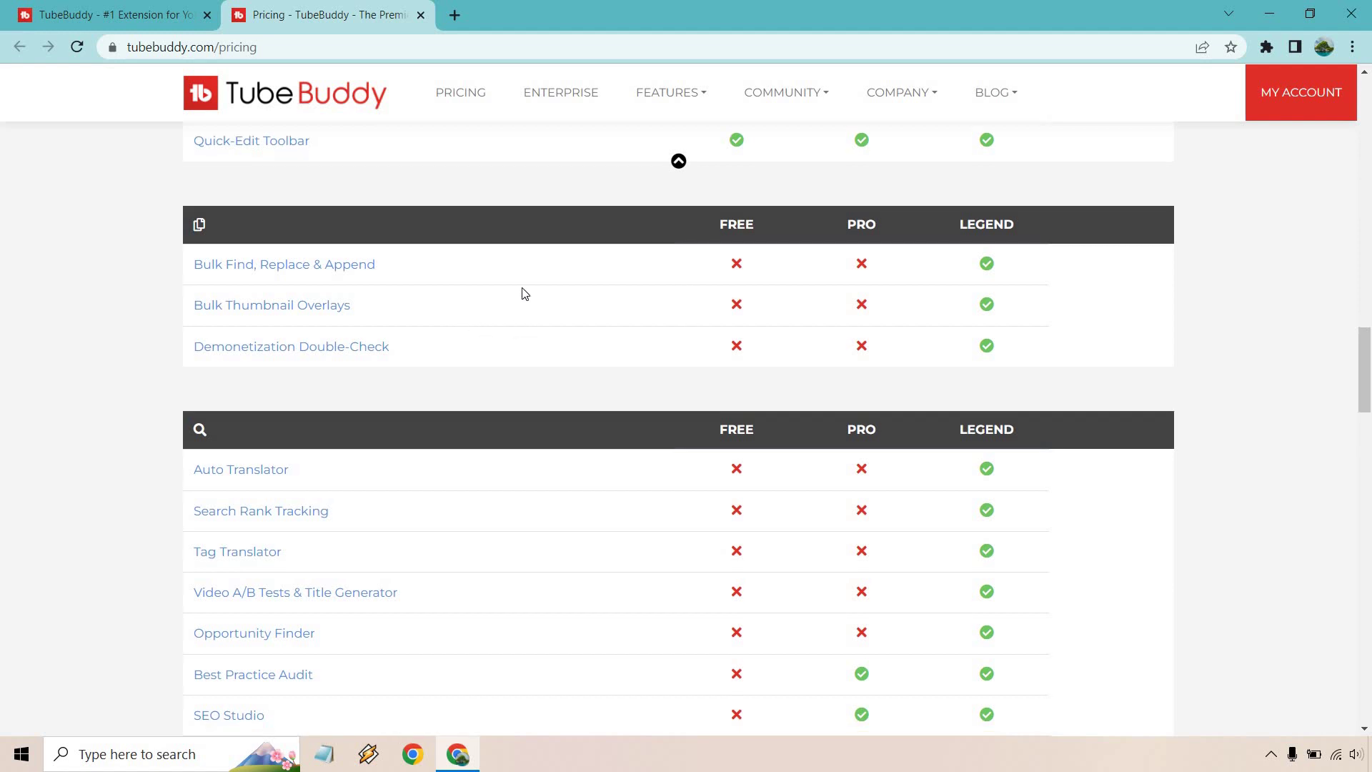
scroll(523, 281, down, 1)
scroll(521, 282, down, 1)
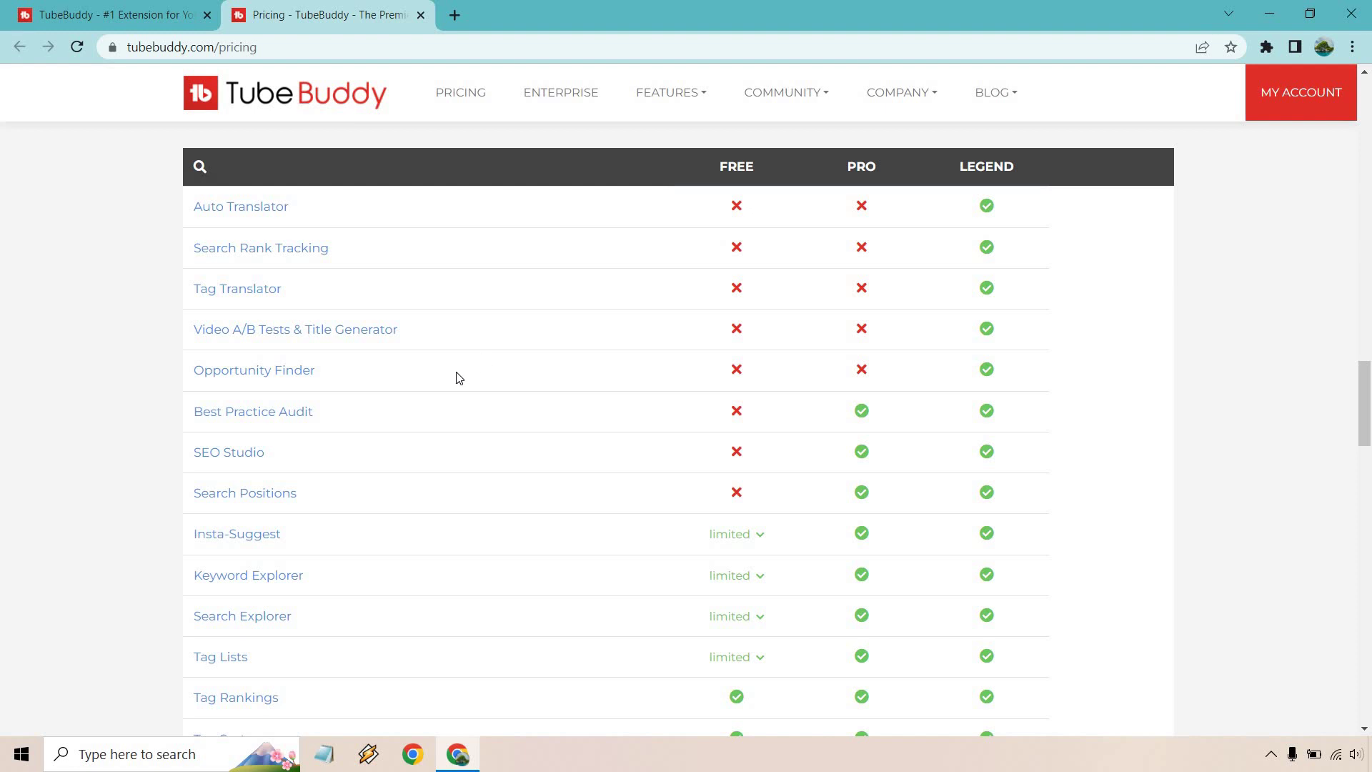
scroll(419, 344, down, 1)
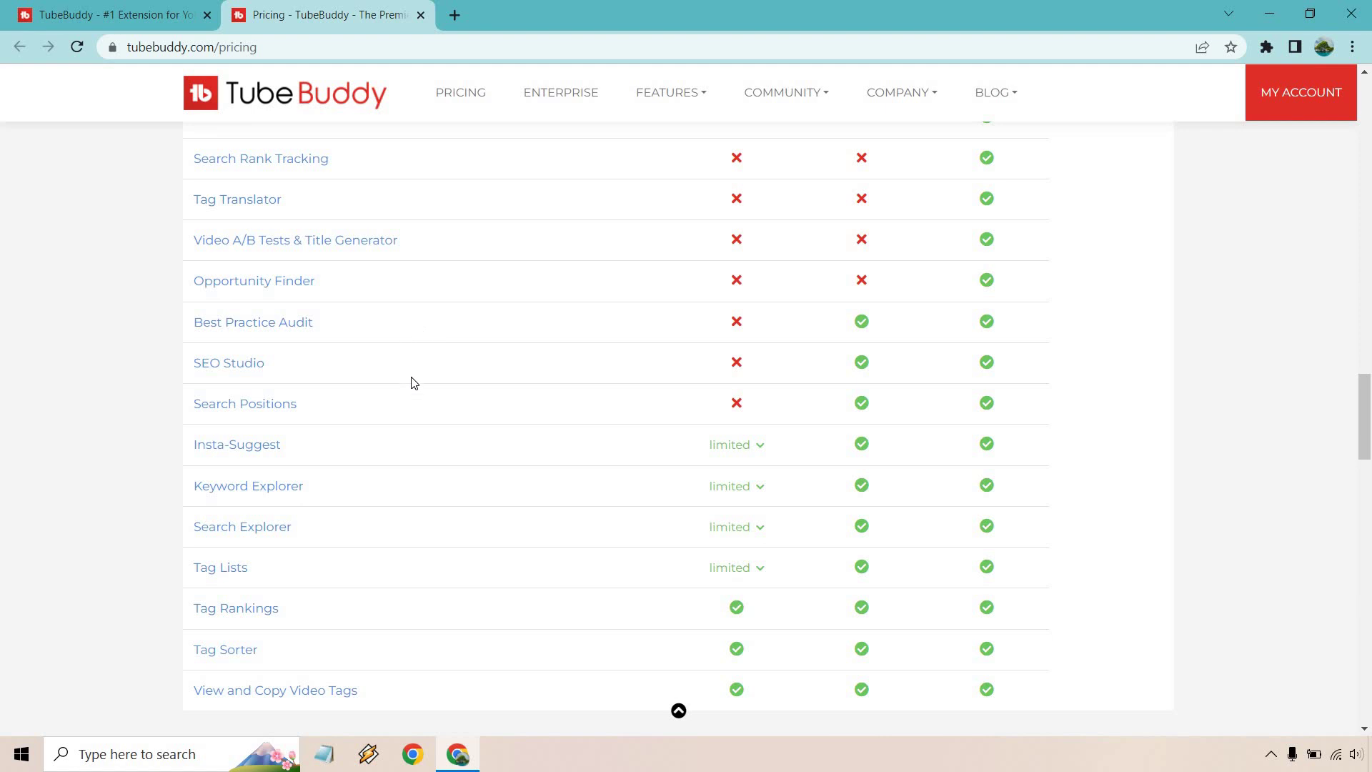
scroll(407, 399, down, 1)
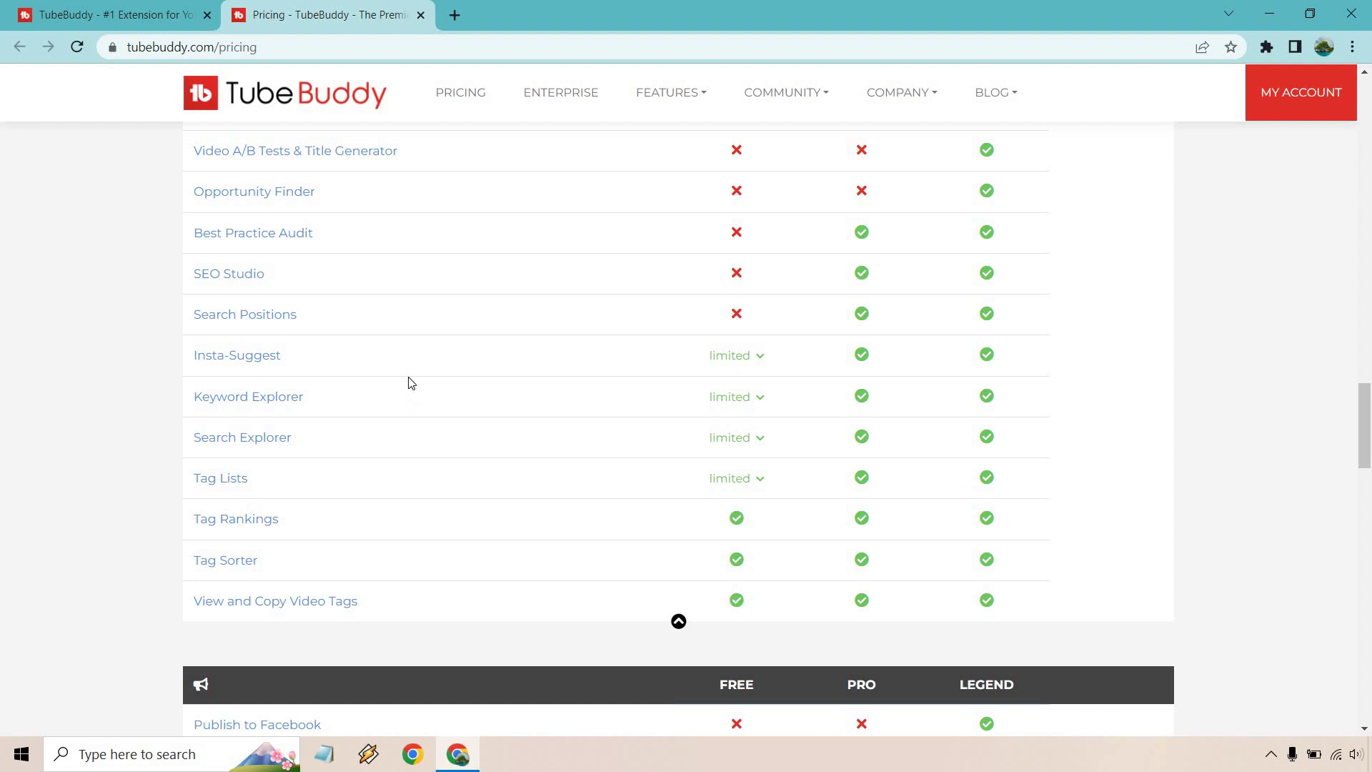
scroll(406, 382, down, 1)
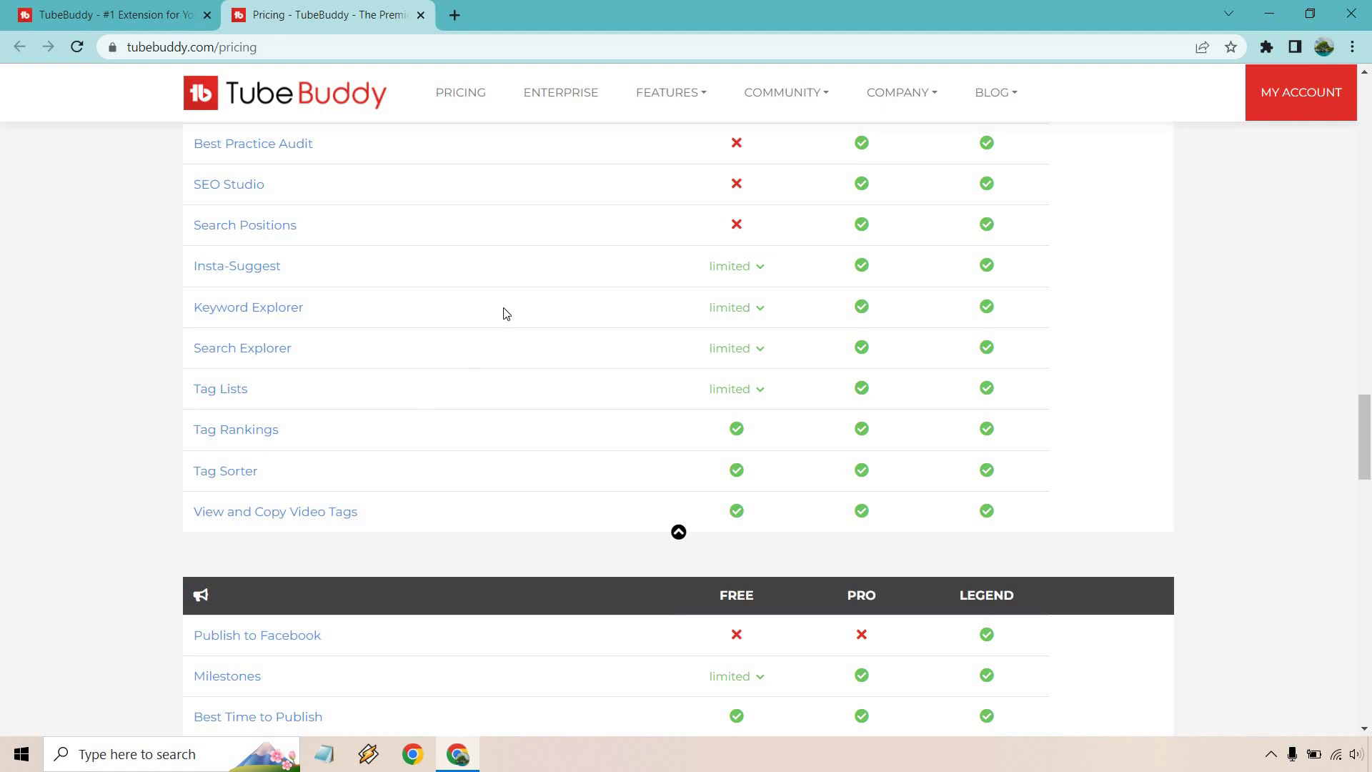
scroll(495, 311, down, 1)
scroll(483, 236, down, 2)
scroll(482, 226, down, 1)
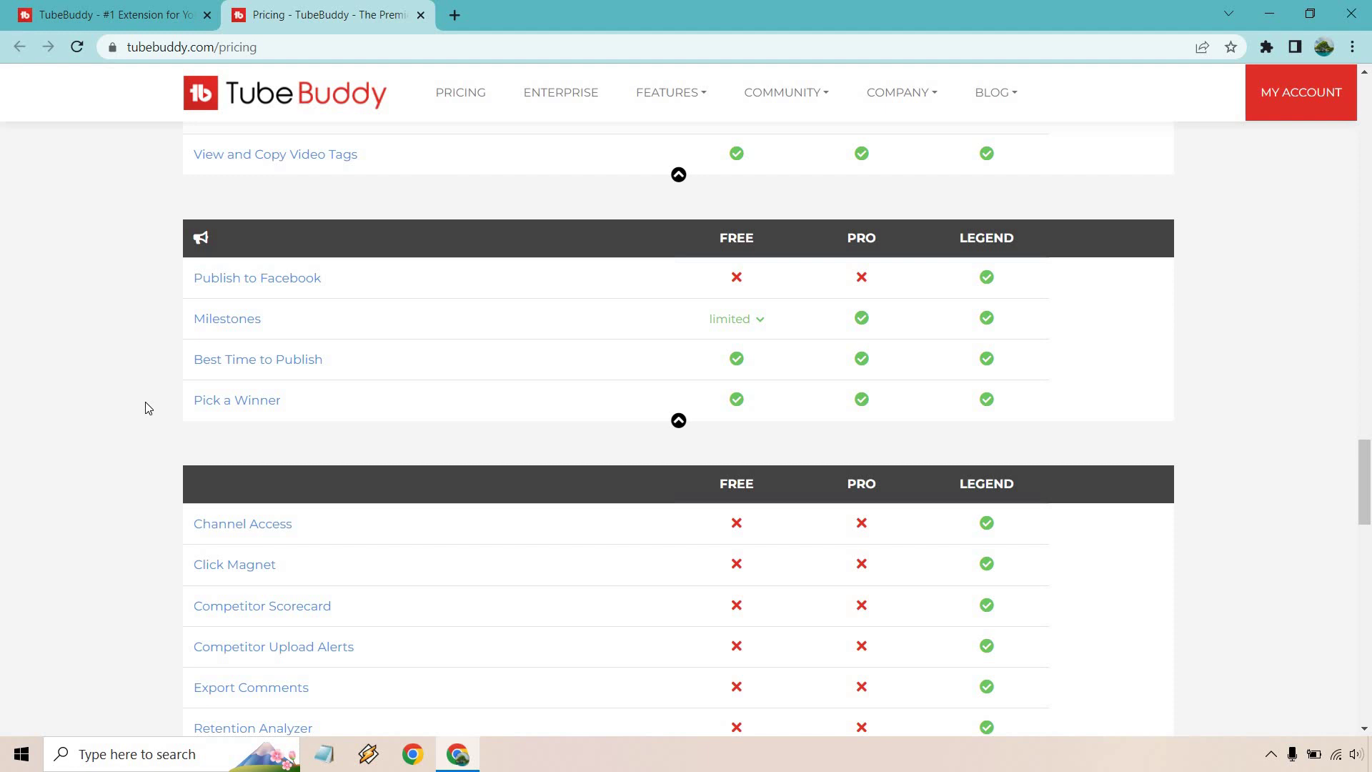
scroll(147, 407, down, 2)
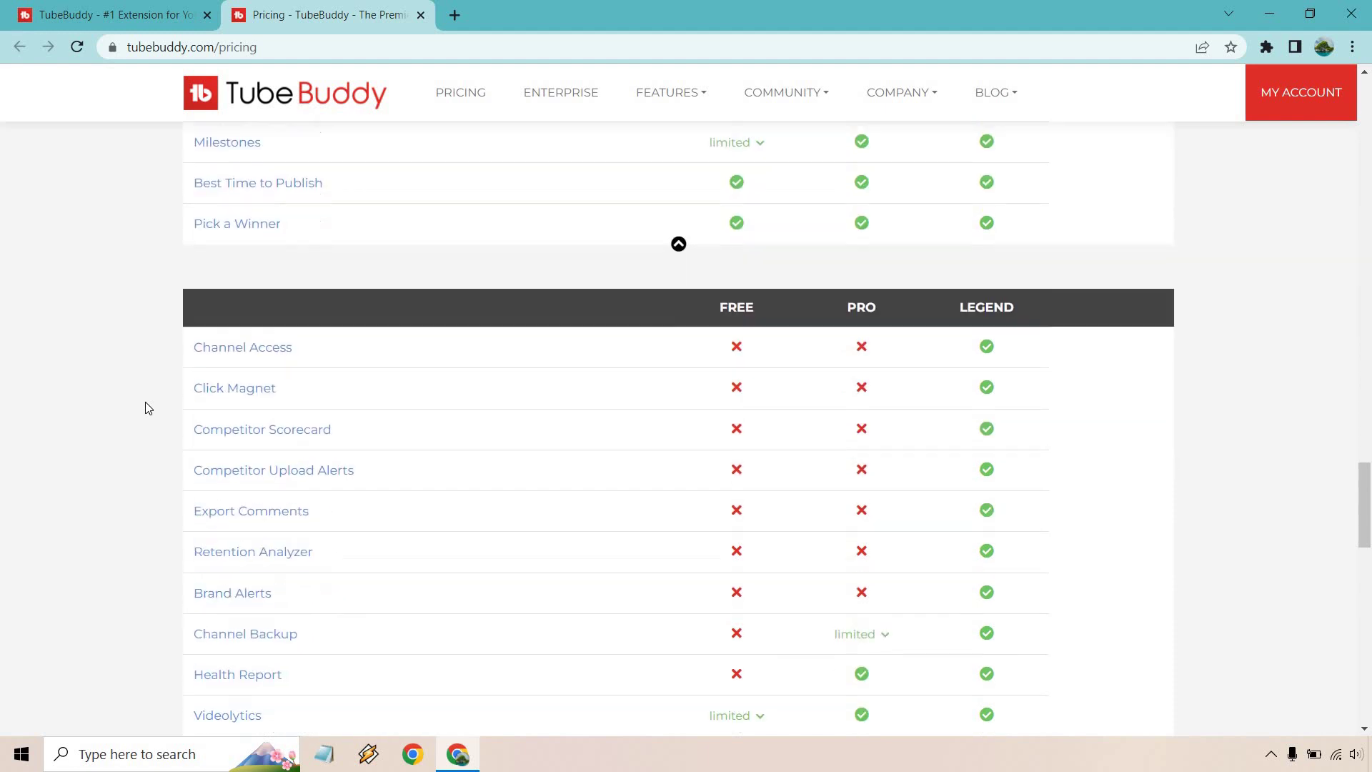
scroll(148, 408, down, 1)
scroll(146, 404, down, 1)
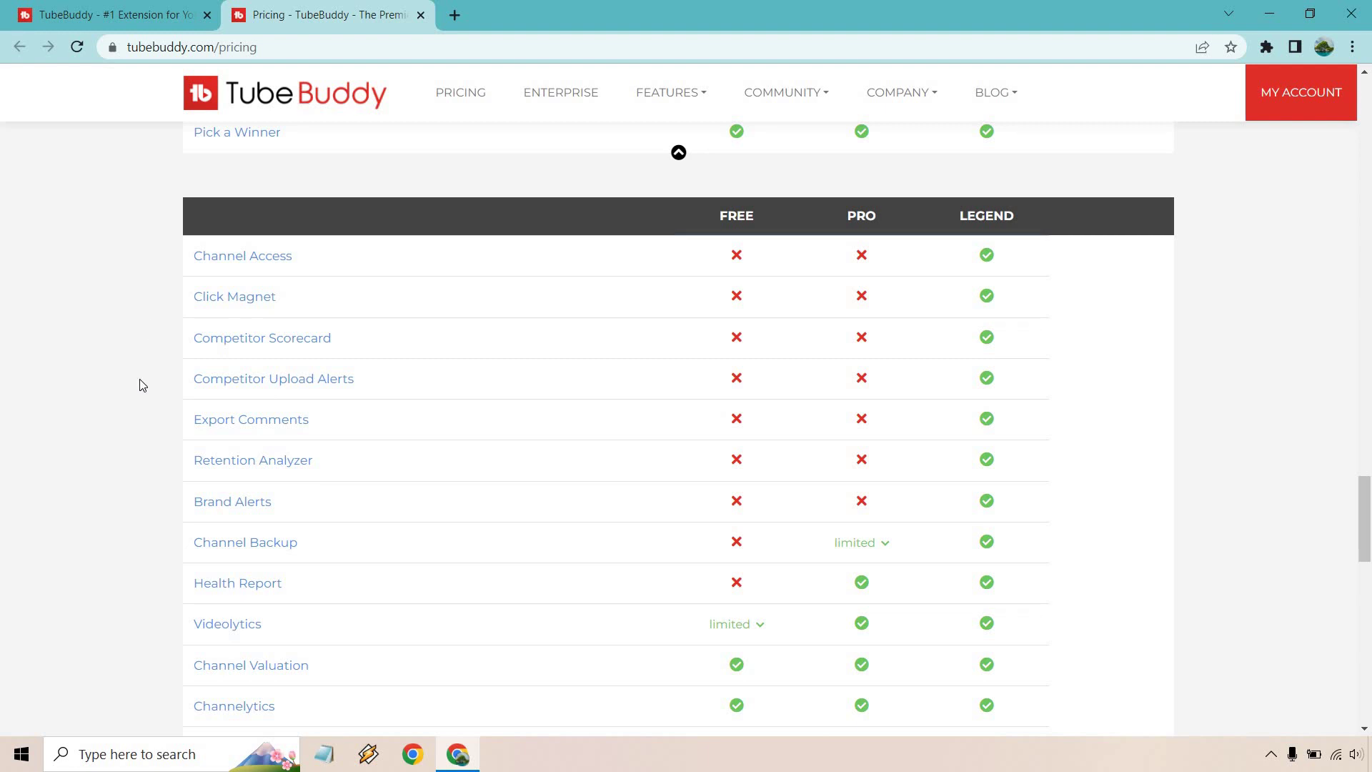
scroll(139, 366, down, 1)
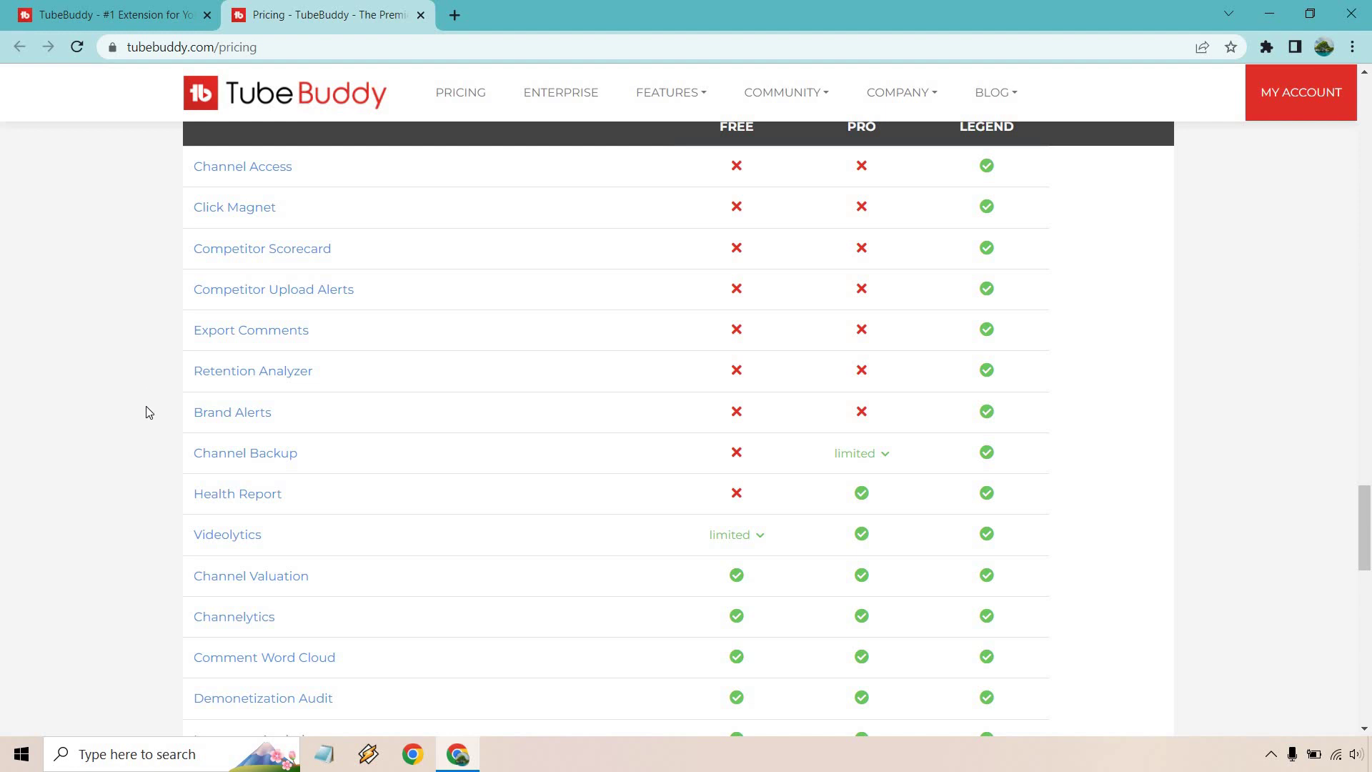
scroll(154, 361, down, 1)
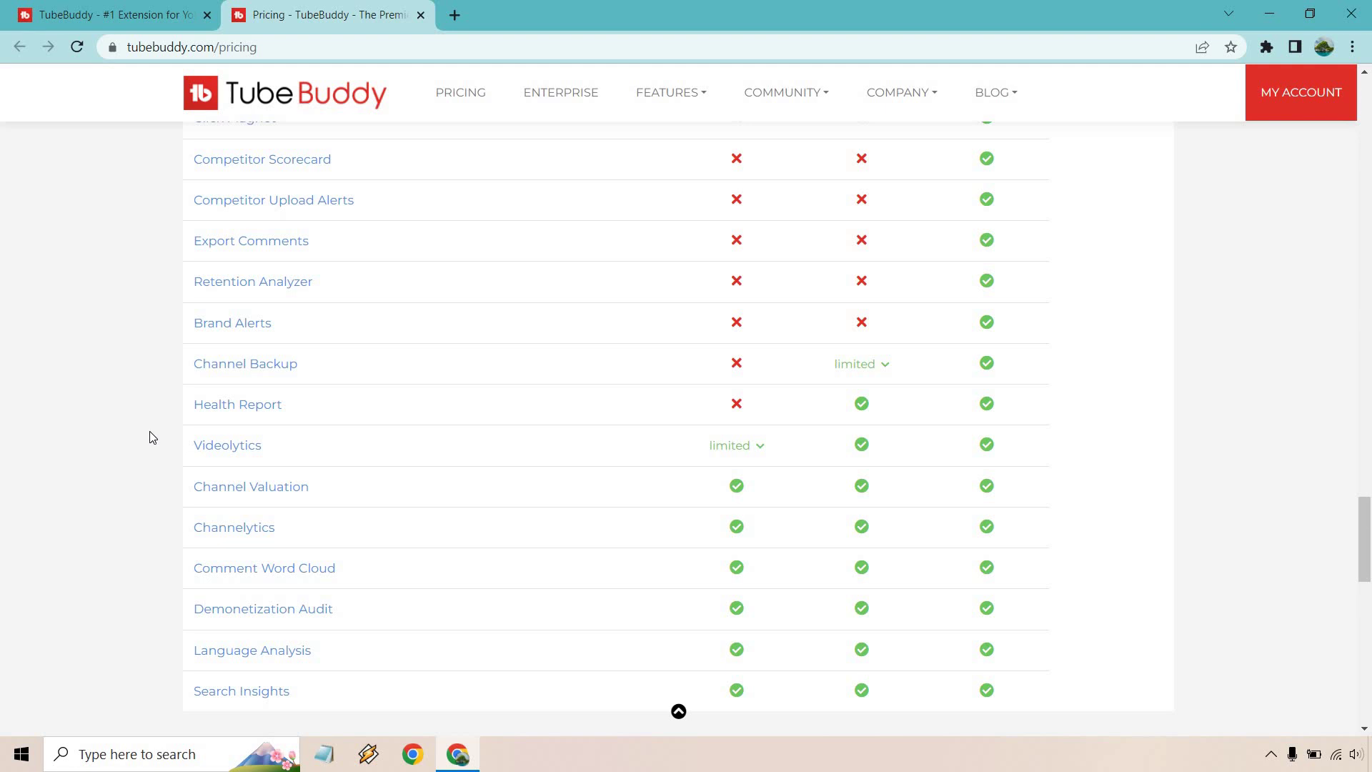
scroll(155, 410, down, 1)
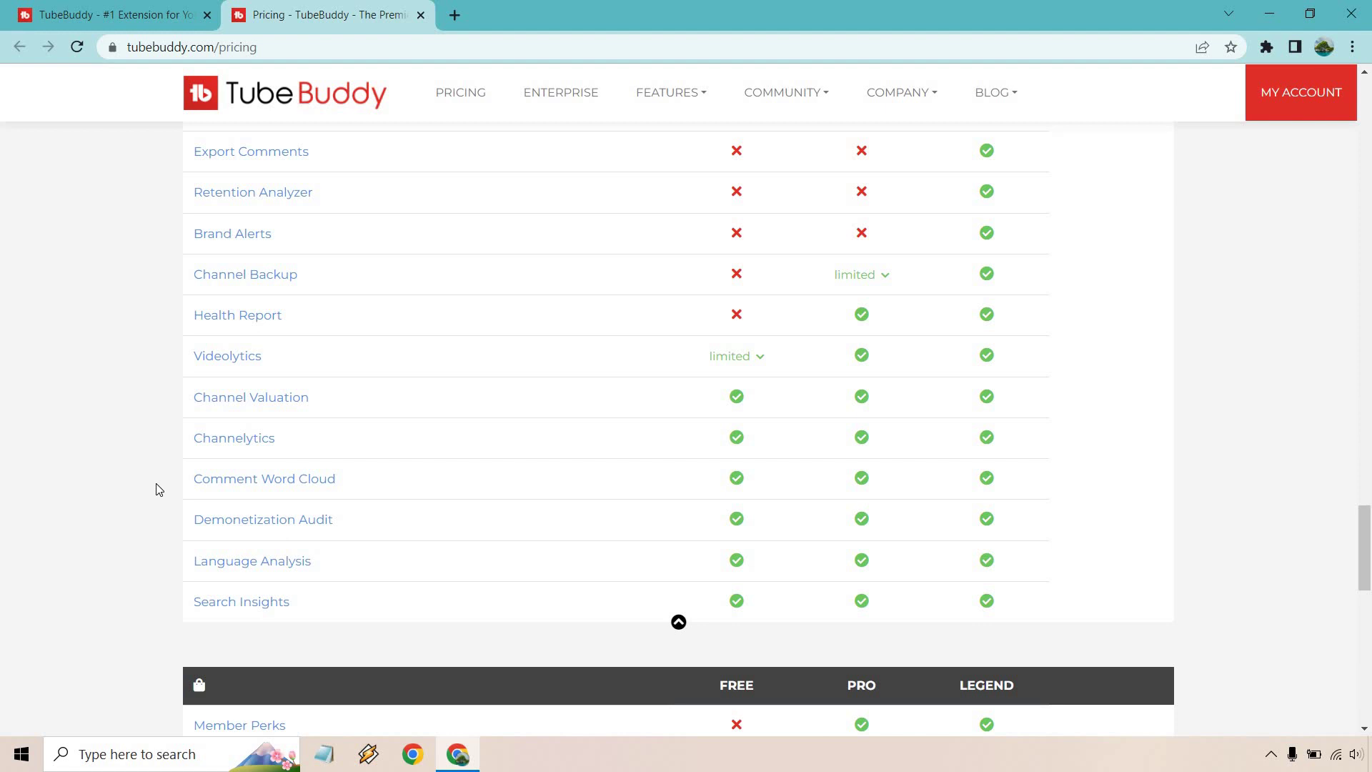
scroll(126, 365, down, 2)
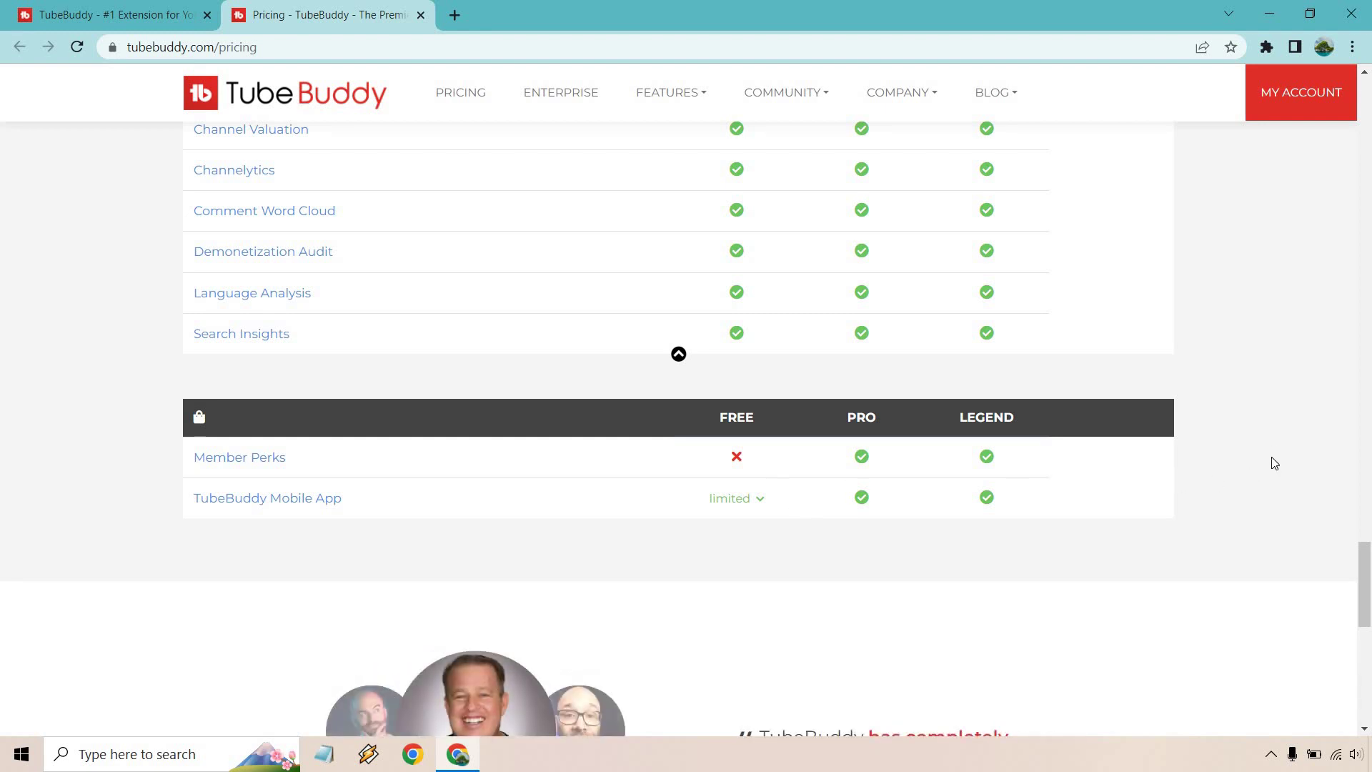
scroll(1280, 460, up, 5)
scroll(1280, 459, up, 5)
scroll(1281, 460, up, 4)
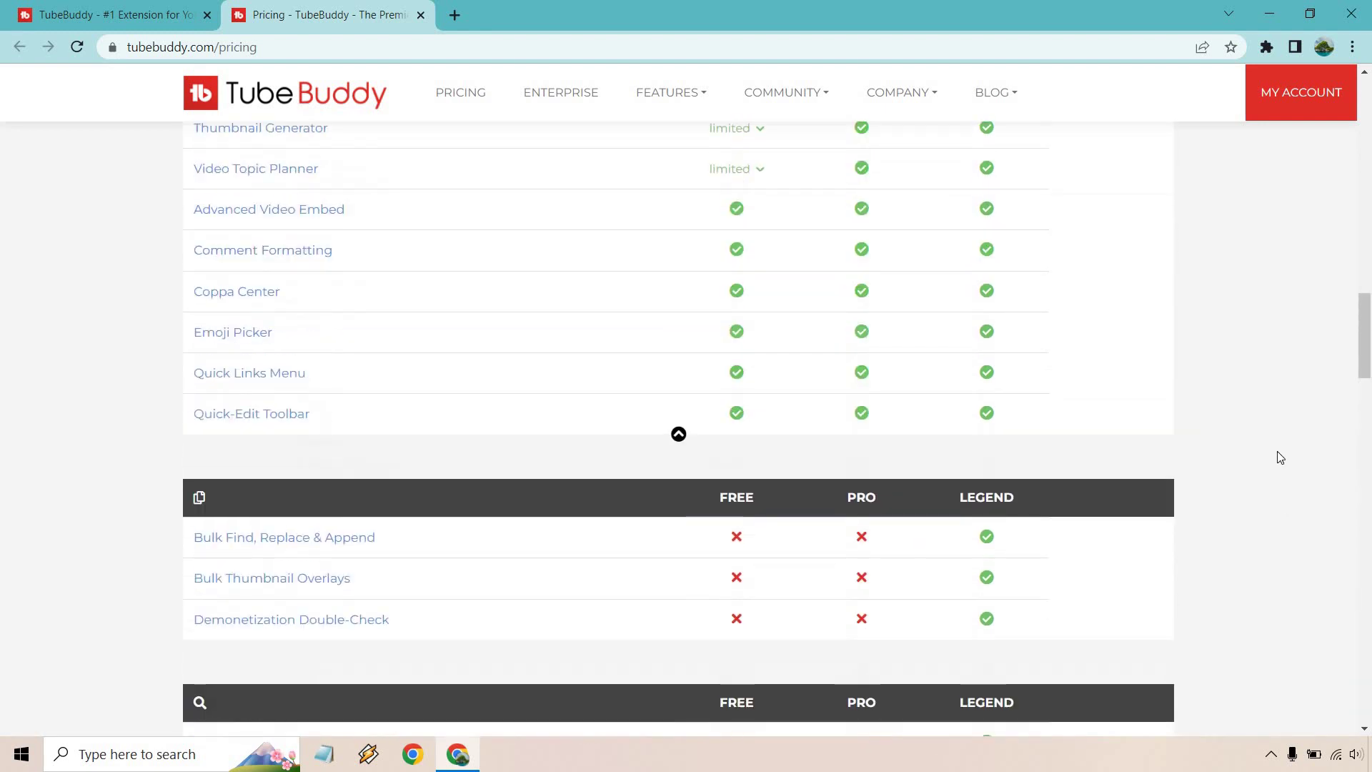
scroll(1277, 458, down, 5)
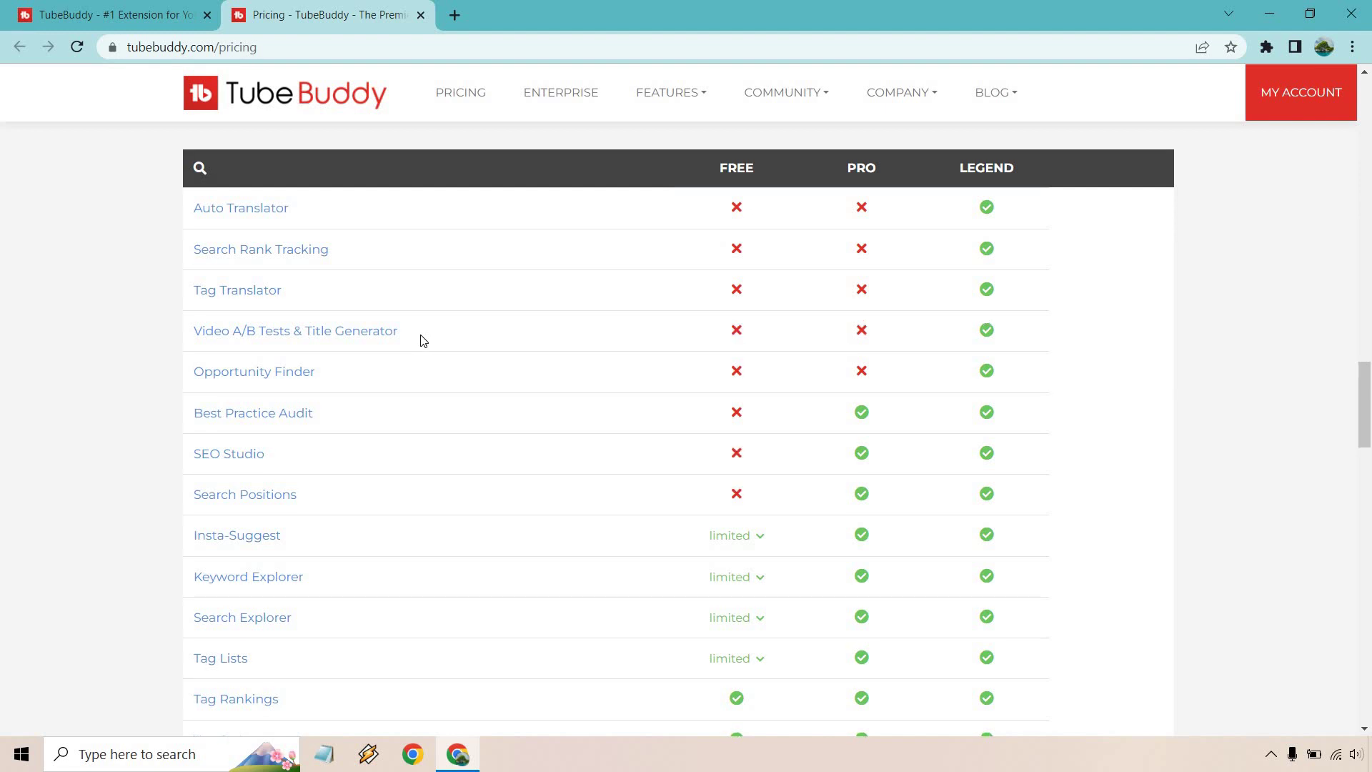
scroll(420, 341, up, 3)
scroll(562, 380, up, 5)
scroll(594, 389, up, 4)
scroll(597, 389, up, 3)
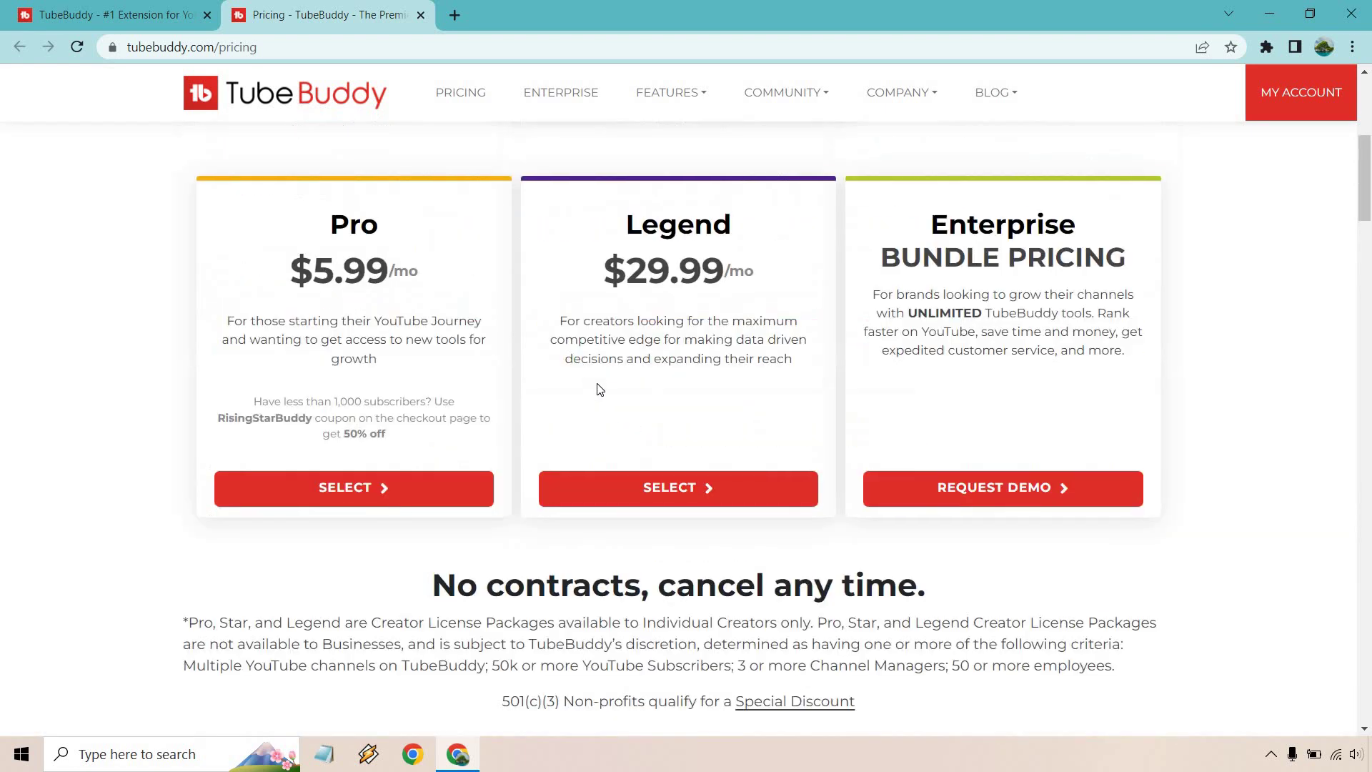
scroll(596, 390, up, 3)
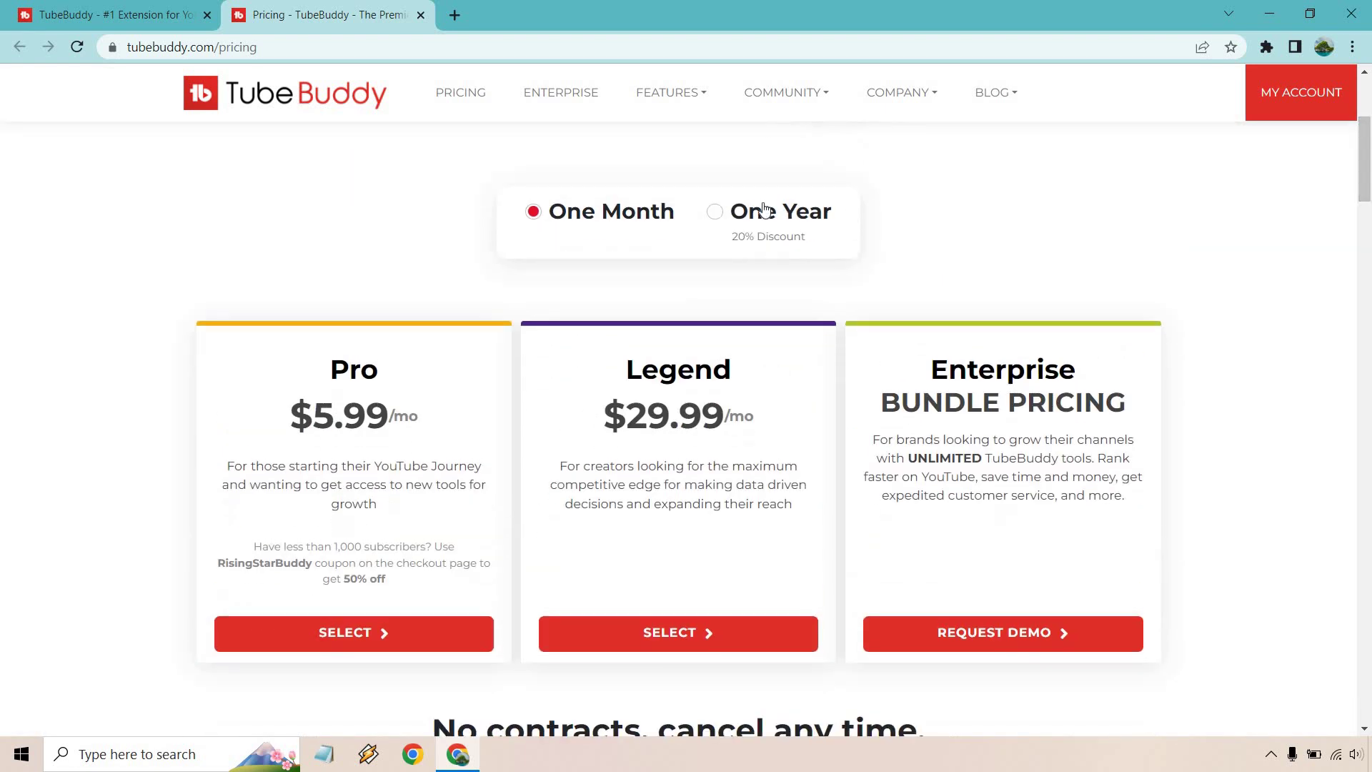
Choose One Year billing so Pro shows $4.80/mo and Legend $23.99/mo.
click(716, 212)
scroll(1340, 199, down, 1)
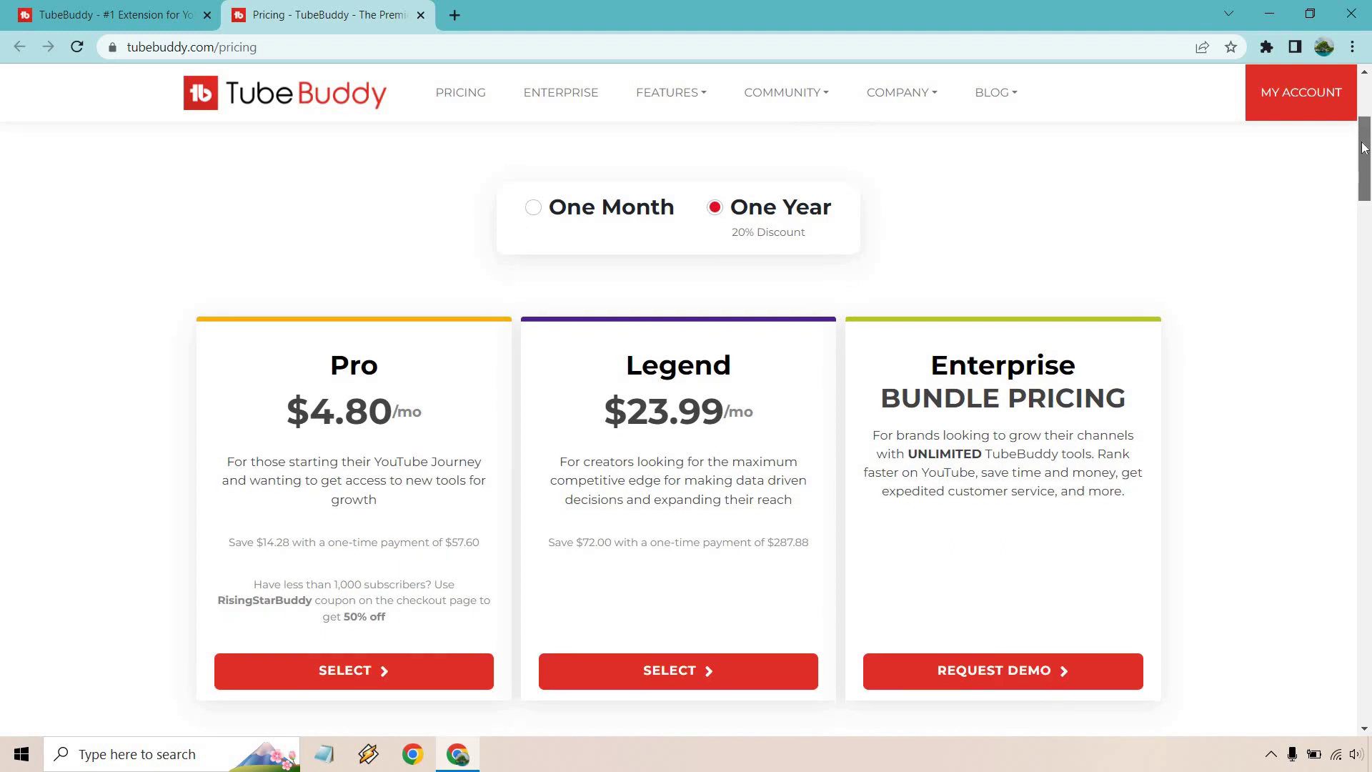